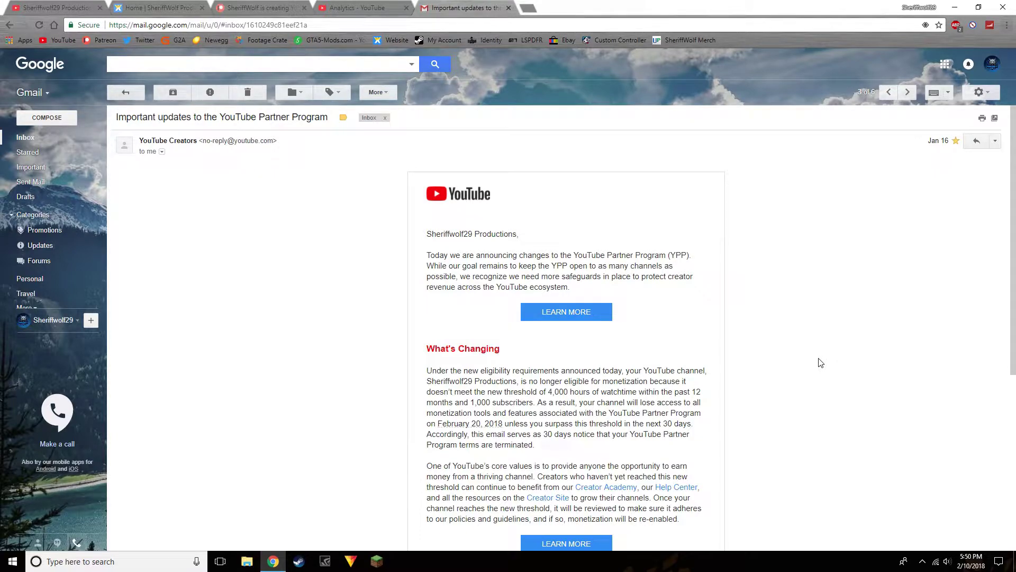
pyautogui.scroll(-2, 822, 363)
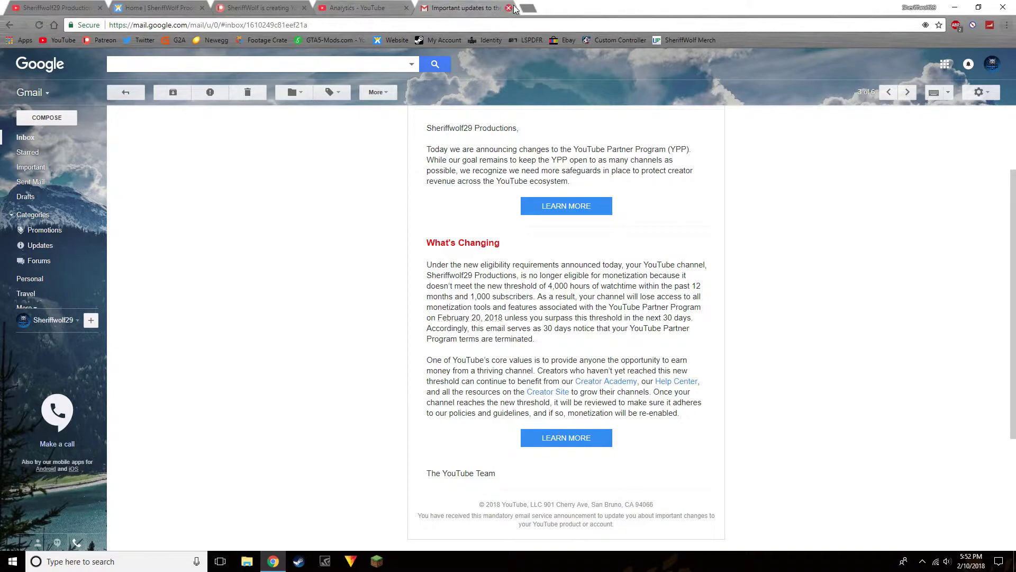
# - Review the Sheriffwolf29 Productions About page, then bring up the SheriffWolf Productions website's Home page
pyautogui.hotkey('ctrl', '3')
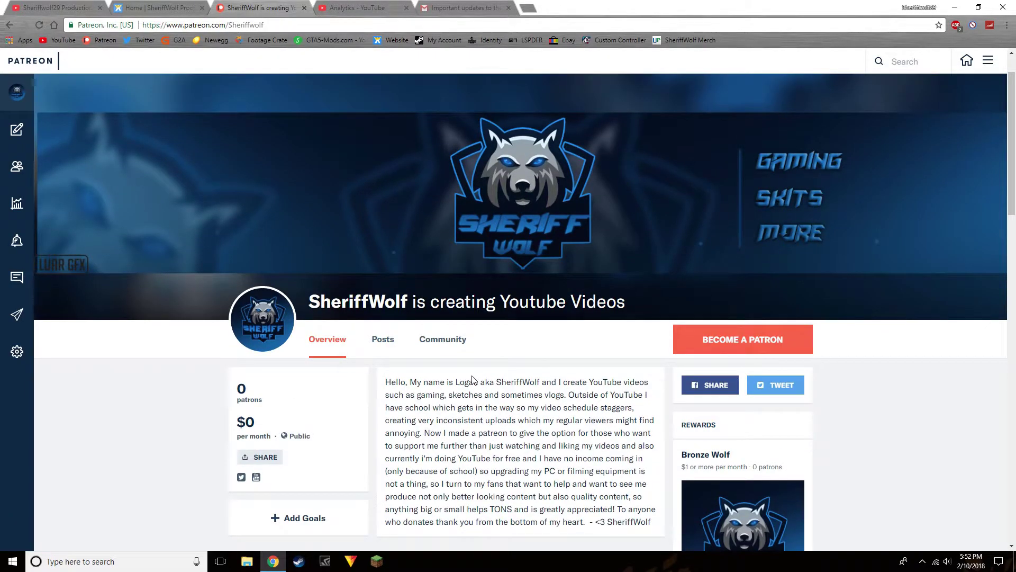
pyautogui.scroll(-2, 410, 393)
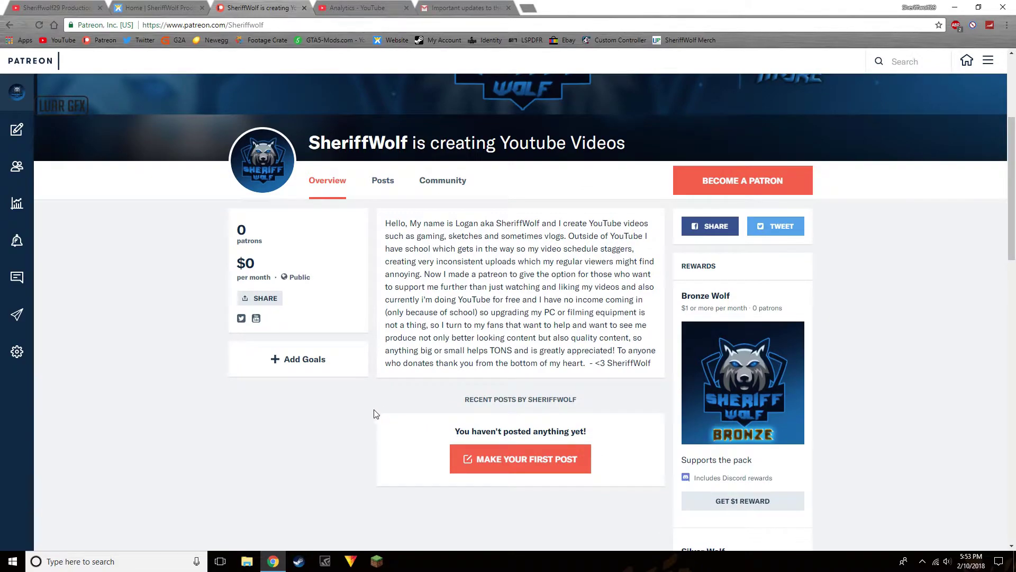
pyautogui.hotkey('ctrl', '1')
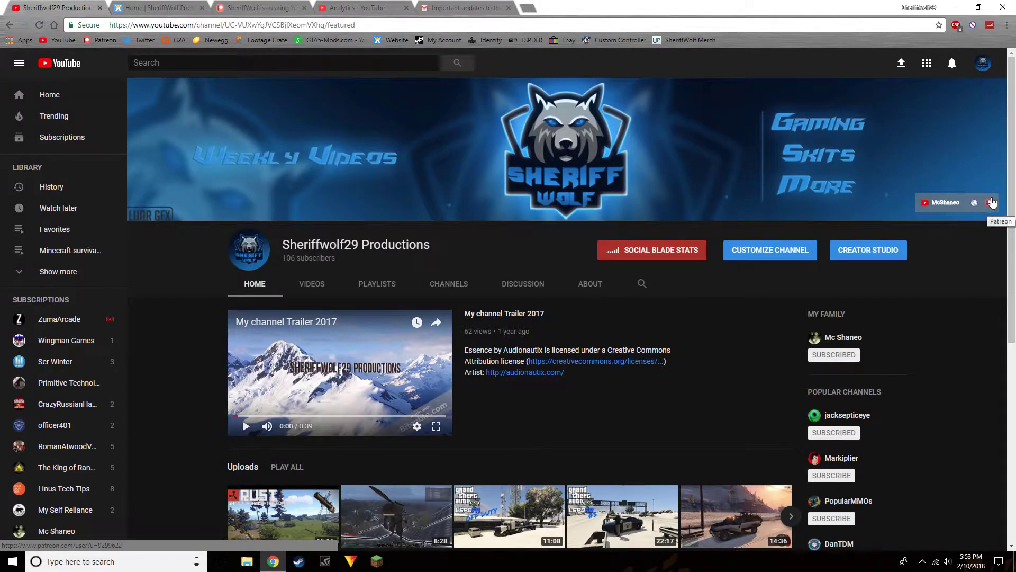
pyautogui.click(592, 285)
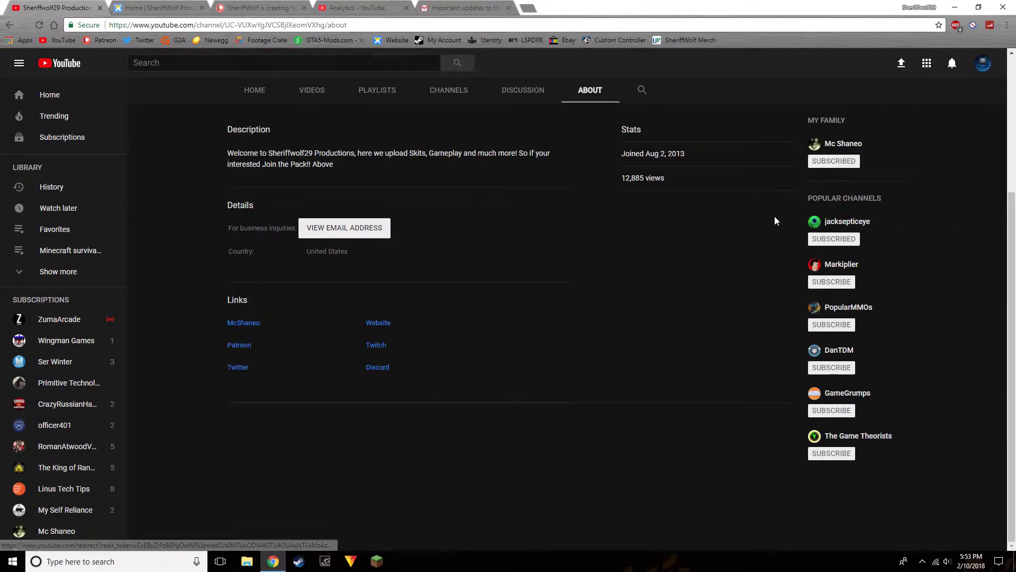
pyautogui.scroll(3, 397, 373)
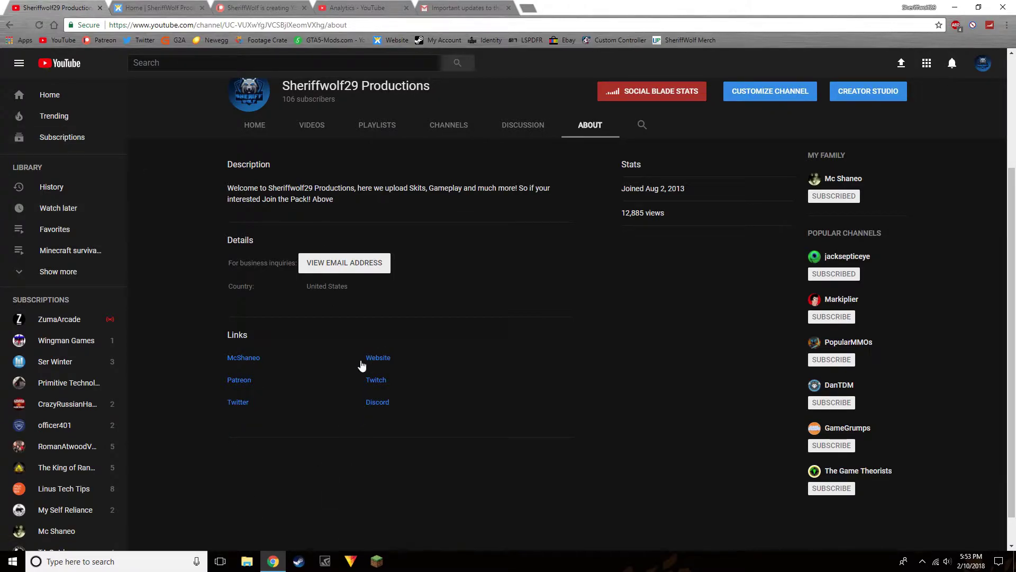
pyautogui.scroll(2, 330, 273)
pyautogui.hotkey('ctrl', 'Tab')
pyautogui.hotkey('alt', 'Left')
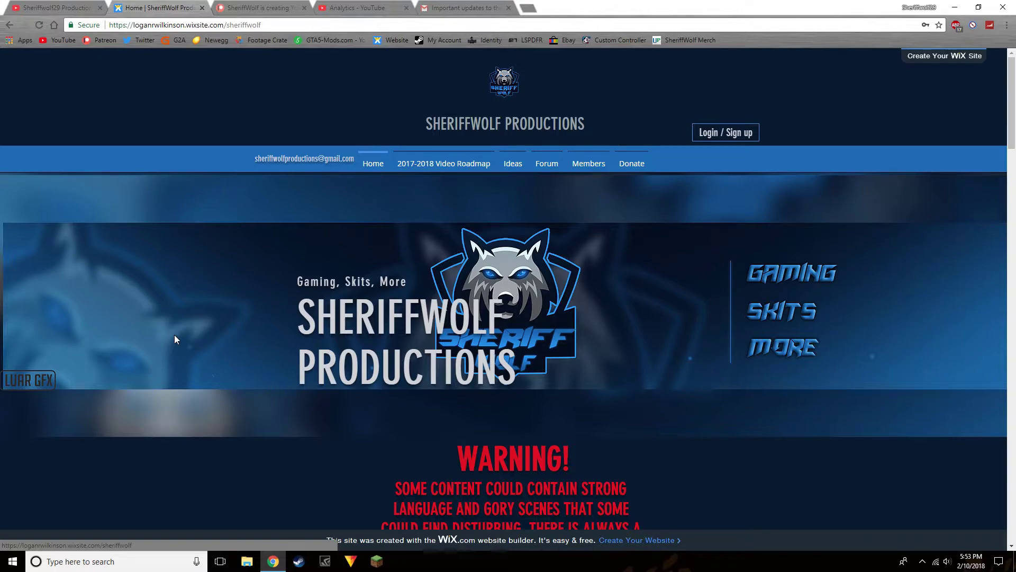
pyautogui.scroll(-6, 277, 382)
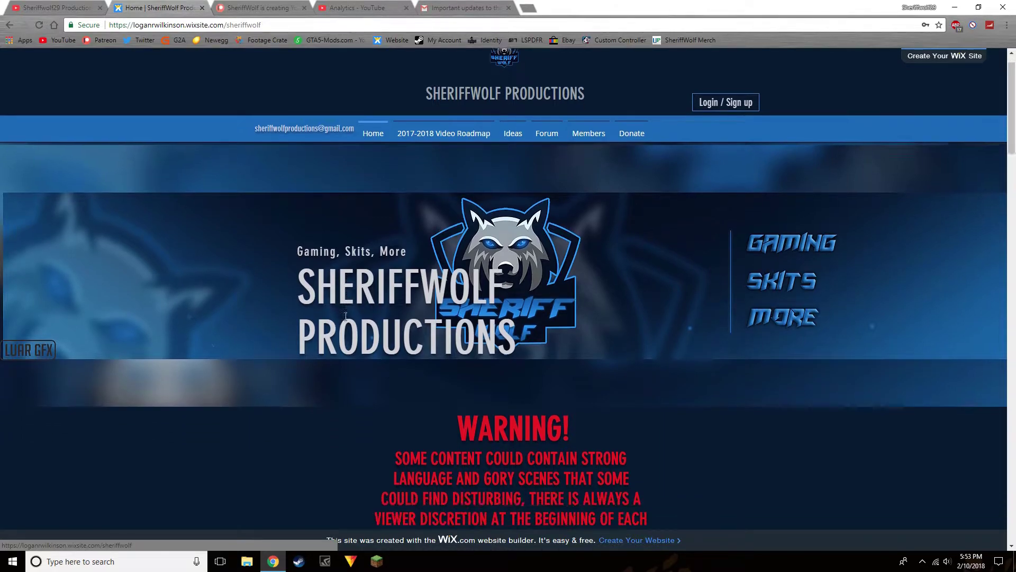
pyautogui.scroll(-1, 277, 381)
pyautogui.scroll(-2, 277, 382)
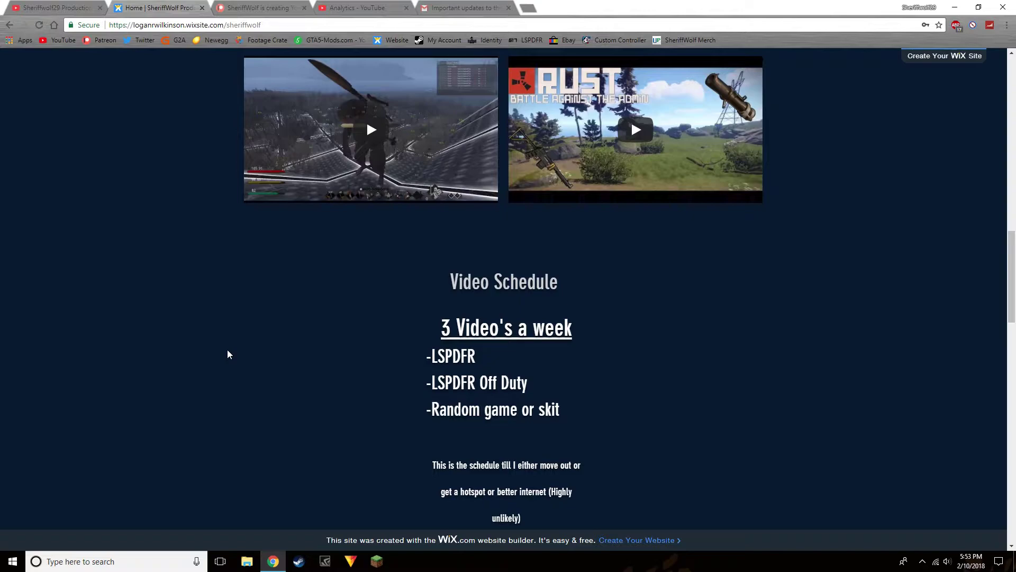
pyautogui.scroll(-3, 462, 328)
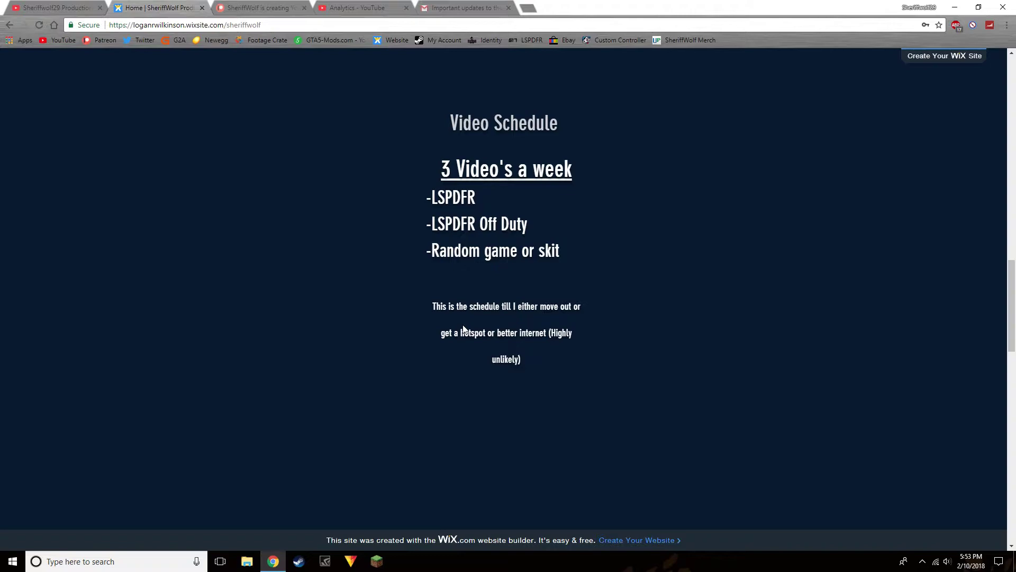
# - Highlight the three-videos-a-week schedule note, then close the YouTube Partner Program email
pyautogui.moveTo(466, 334); pyautogui.dragTo(913, 314)
pyautogui.click(733, 464)
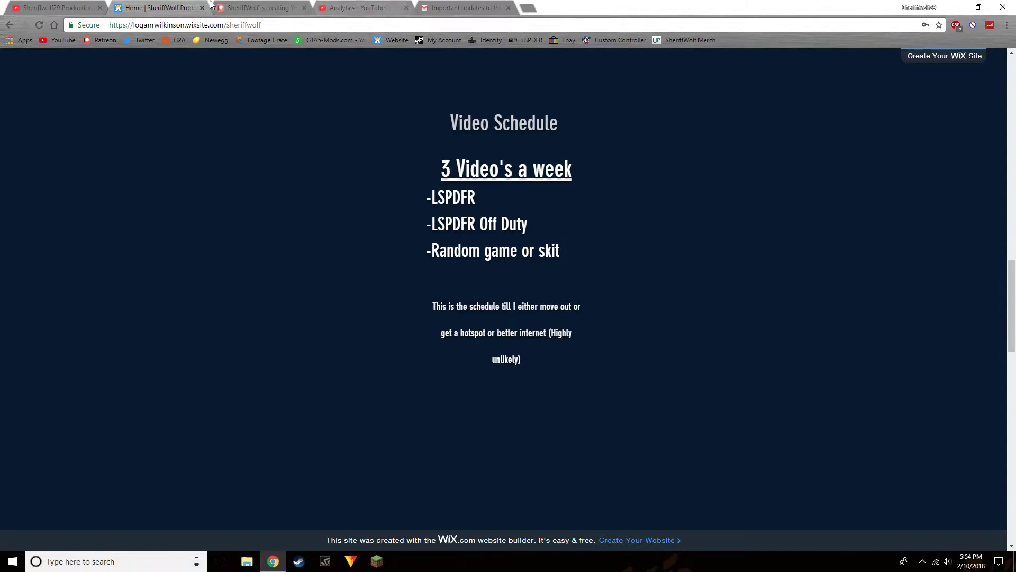
pyautogui.click(508, 8)
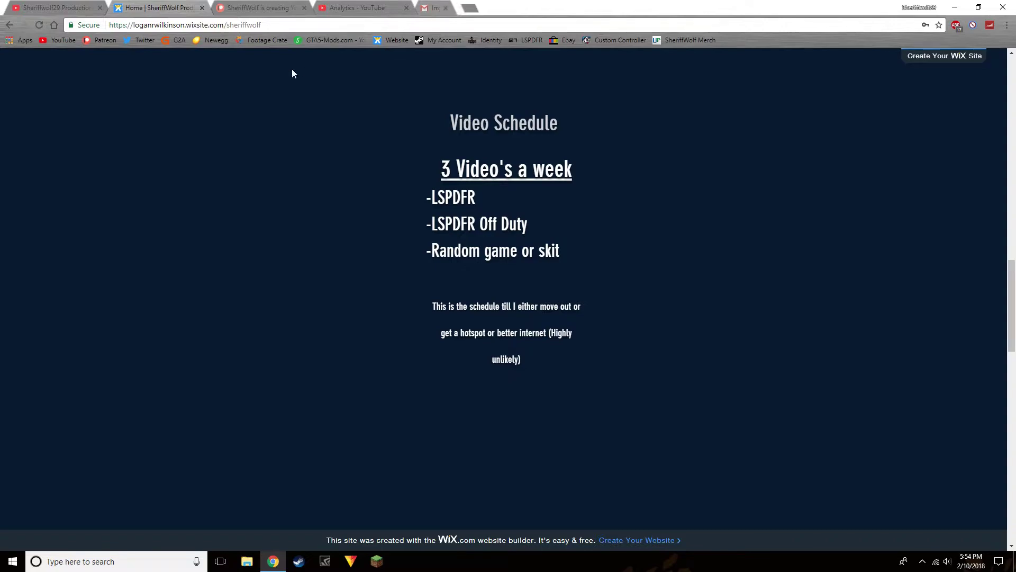
# - Show the lifetime Analytics Overview: 21,093 watch-time minutes, 13,331 views, $5.08 revenue
pyautogui.click(360, 10)
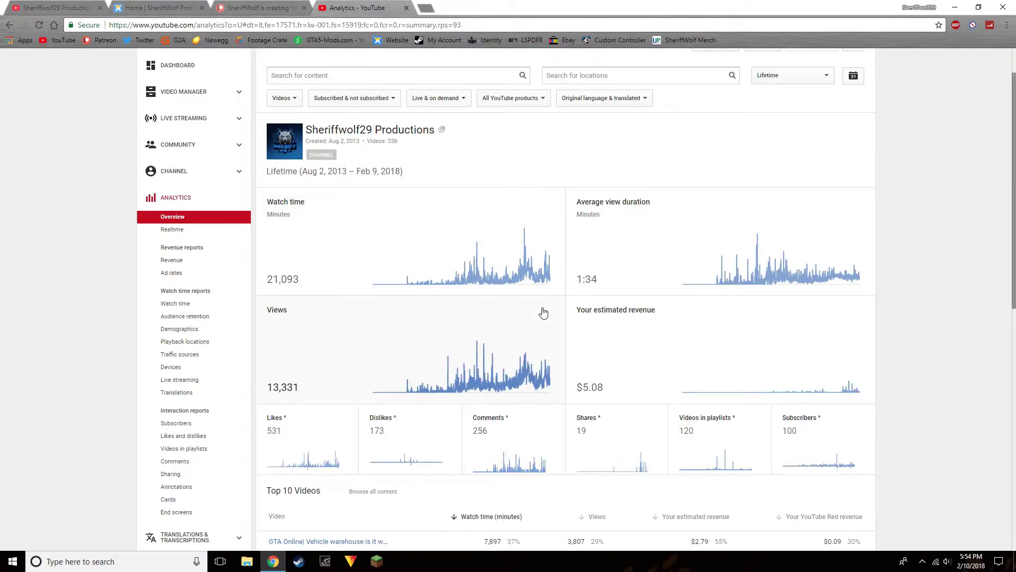
pyautogui.scroll(-3, 765, 327)
pyautogui.moveTo(821, 265)
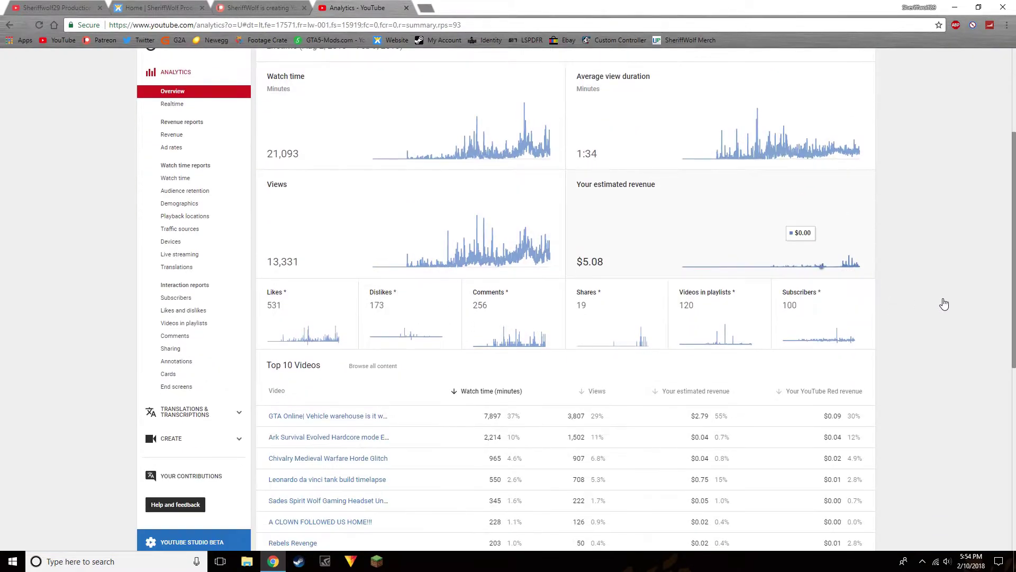
pyautogui.scroll(5, 944, 301)
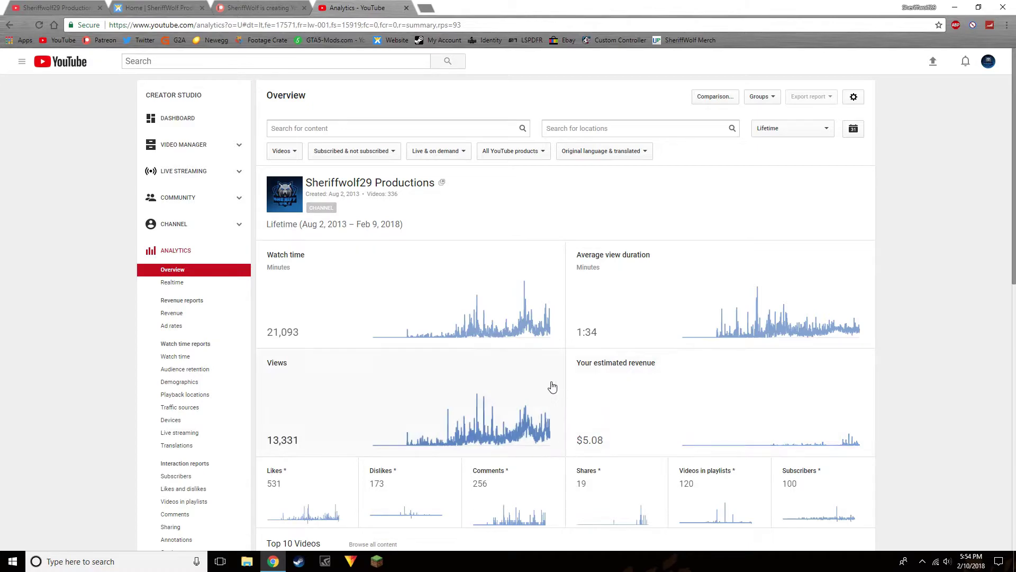
pyautogui.moveTo(360, 305)
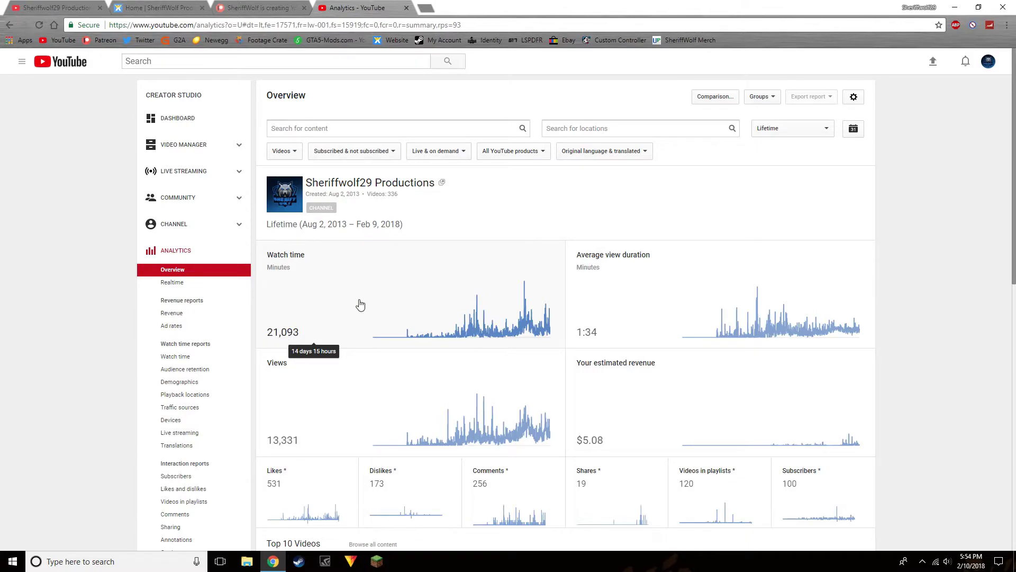
pyautogui.scroll(-1, 905, 365)
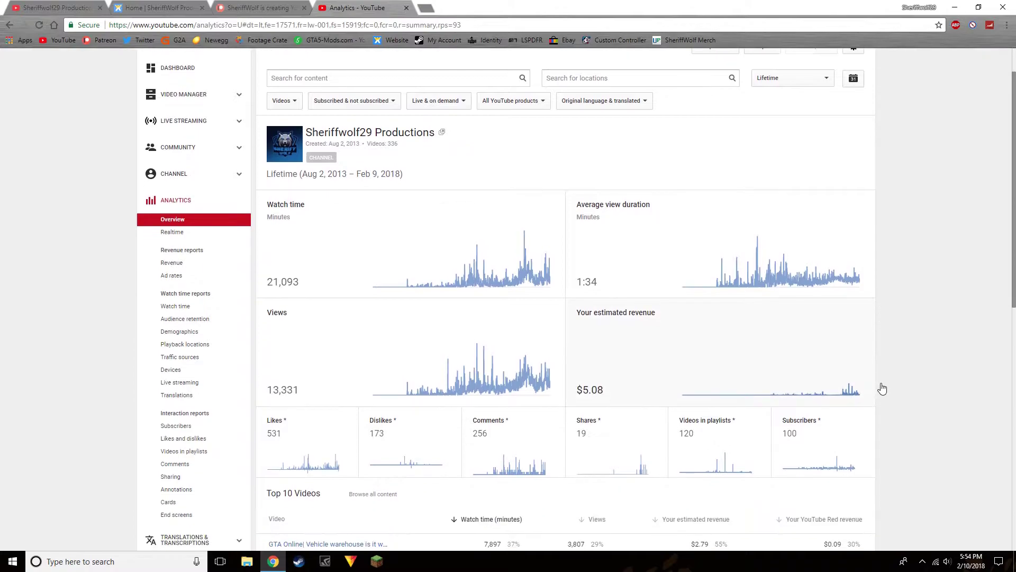
pyautogui.scroll(1, 938, 397)
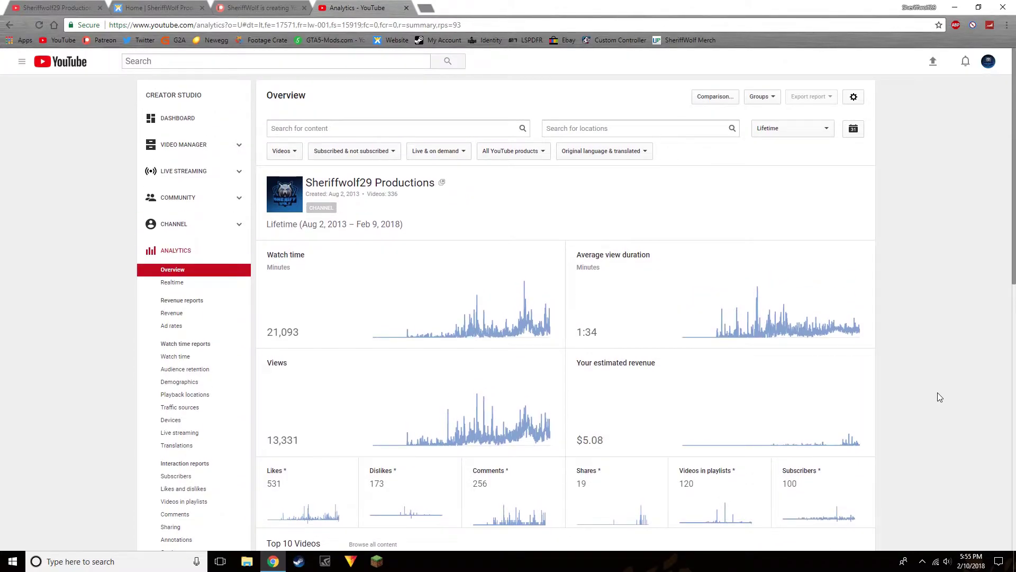
pyautogui.scroll(-2, 326, 389)
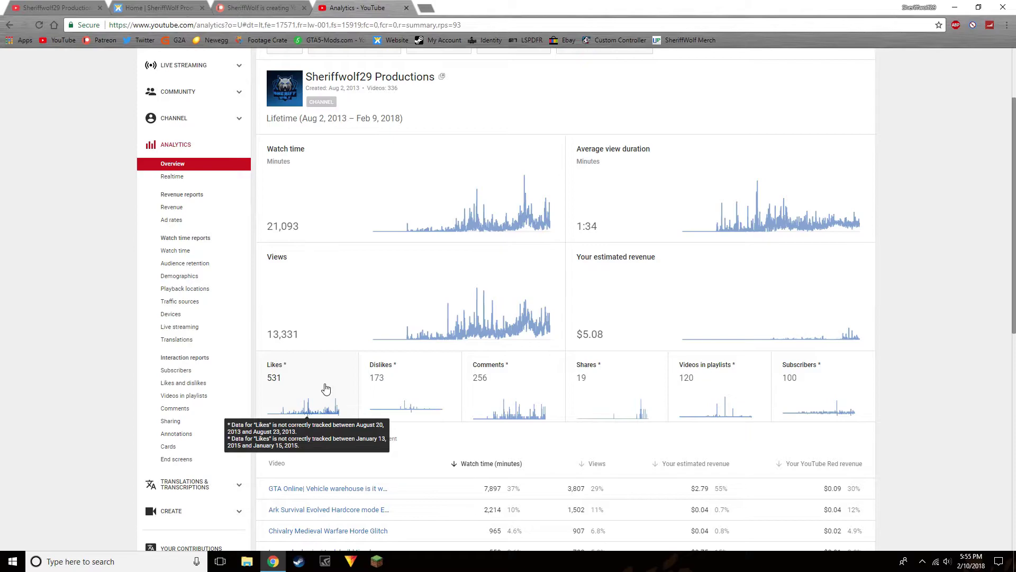
pyautogui.scroll(2, 897, 397)
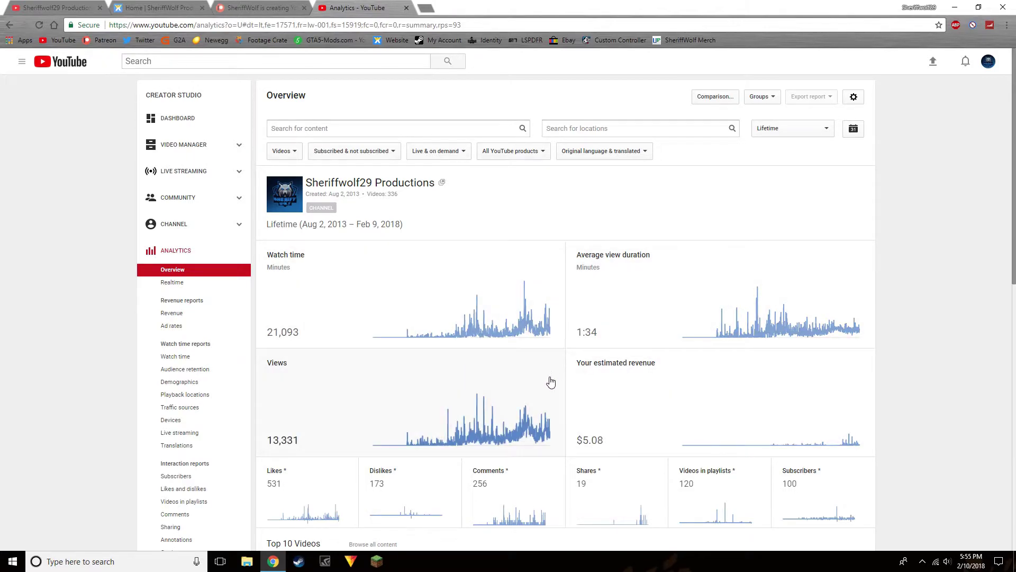
pyautogui.moveTo(453, 413)
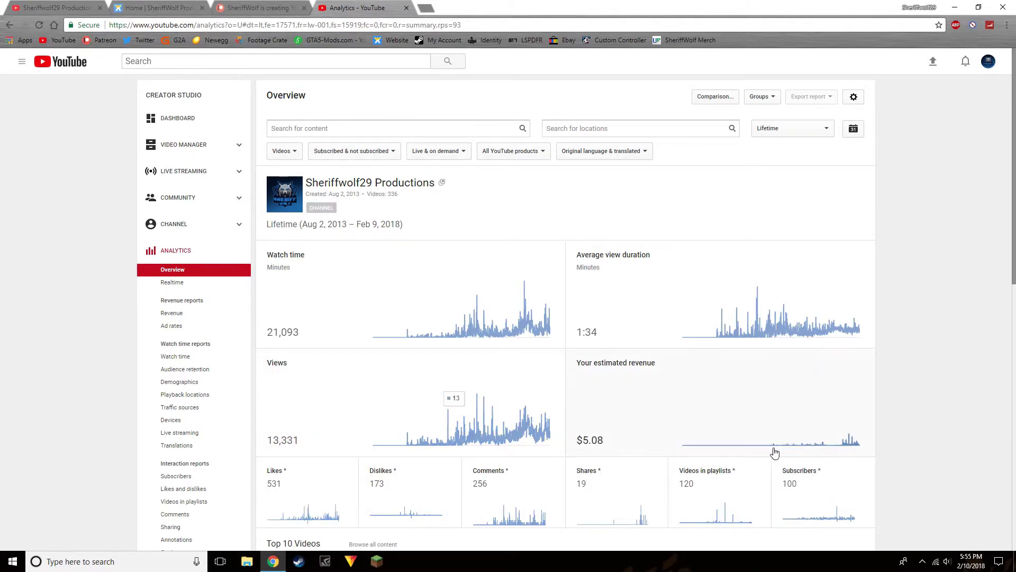
pyautogui.scroll(-4, 750, 277)
pyautogui.scroll(1, 763, 279)
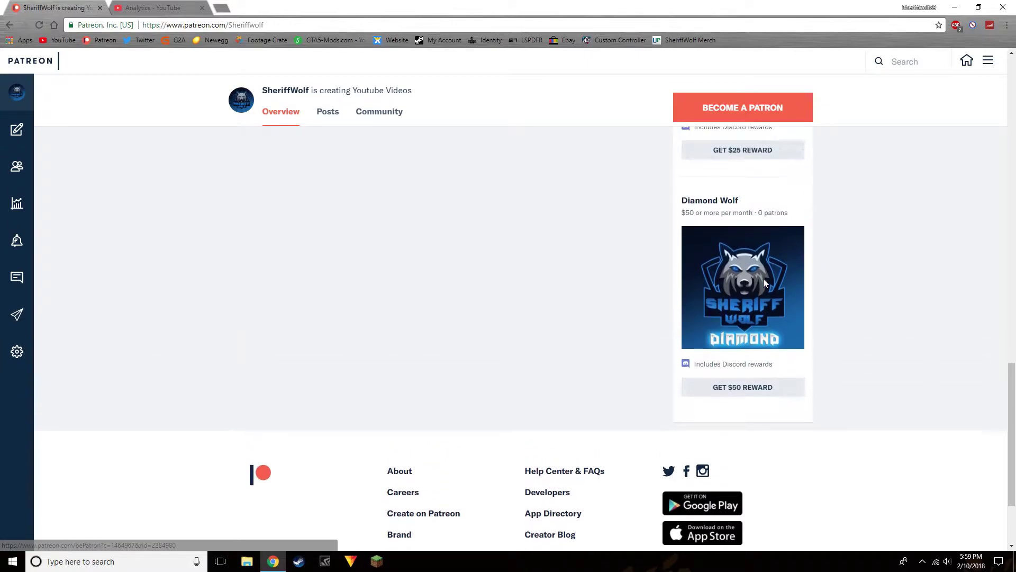
pyautogui.scroll(1, 763, 279)
pyautogui.scroll(1, 771, 304)
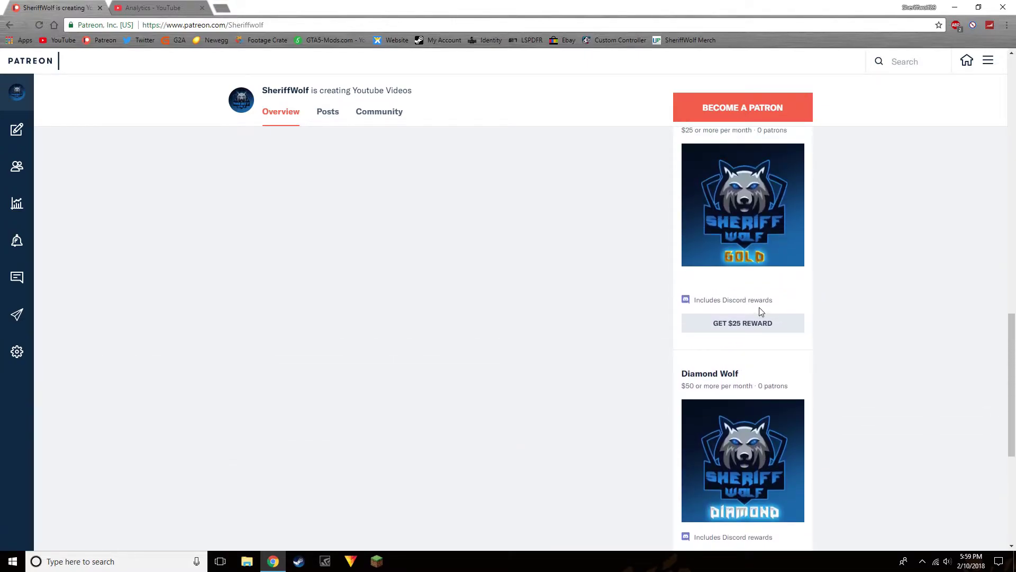
pyautogui.scroll(-1, 755, 314)
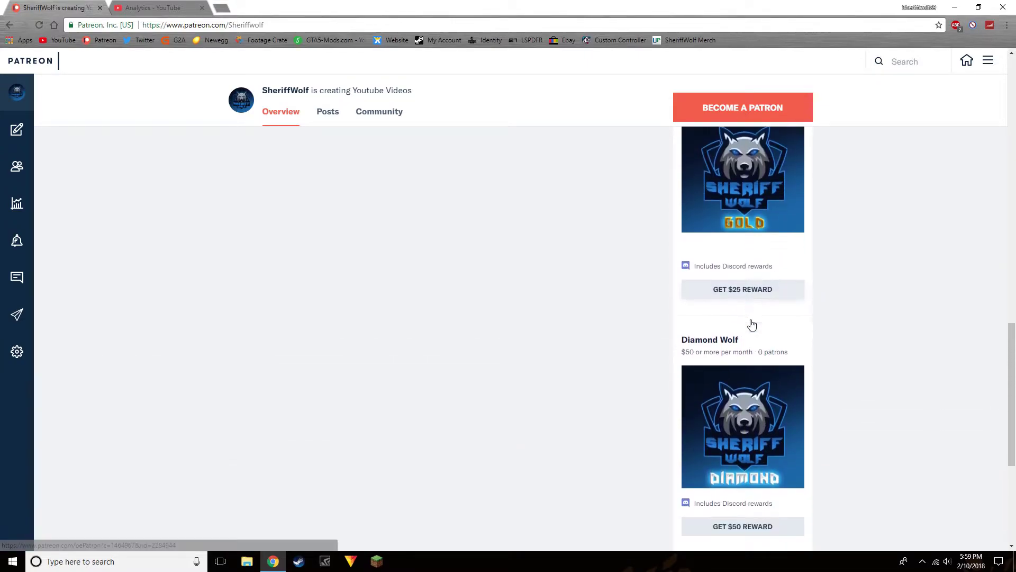
pyautogui.scroll(2, 651, 314)
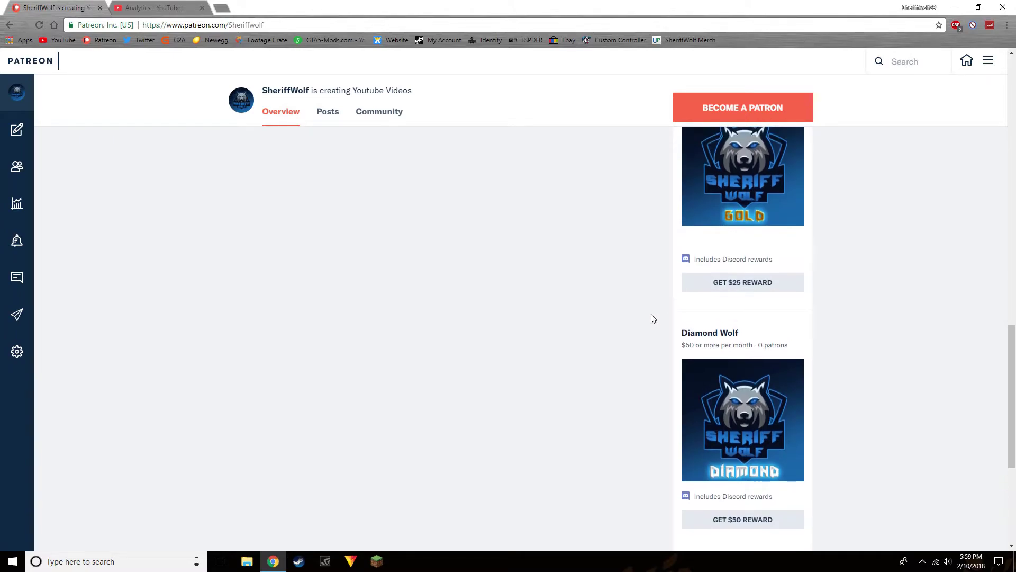
pyautogui.scroll(-2, 730, 475)
pyautogui.scroll(2, 730, 473)
pyautogui.scroll(2, 723, 421)
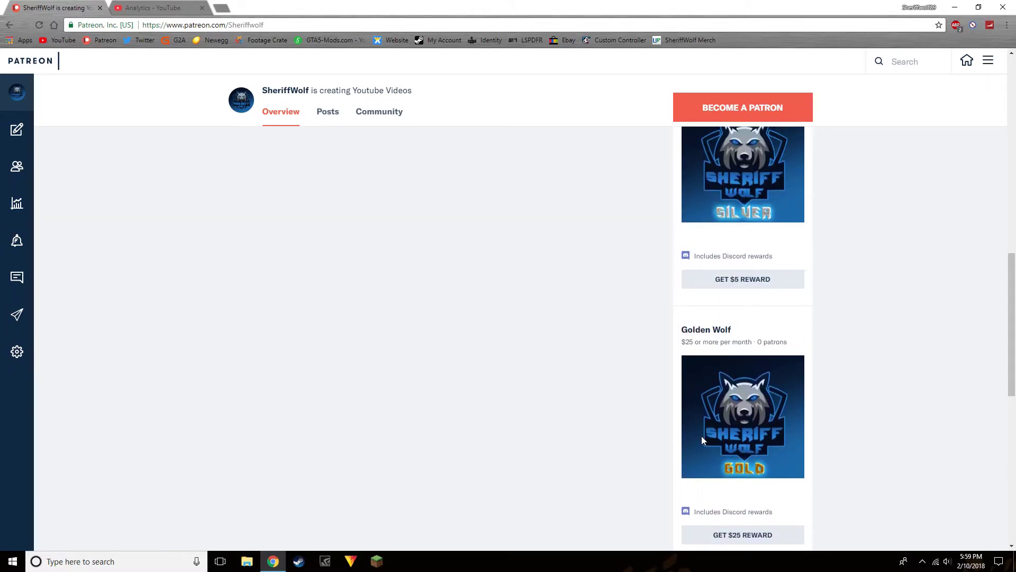
pyautogui.scroll(1, 701, 436)
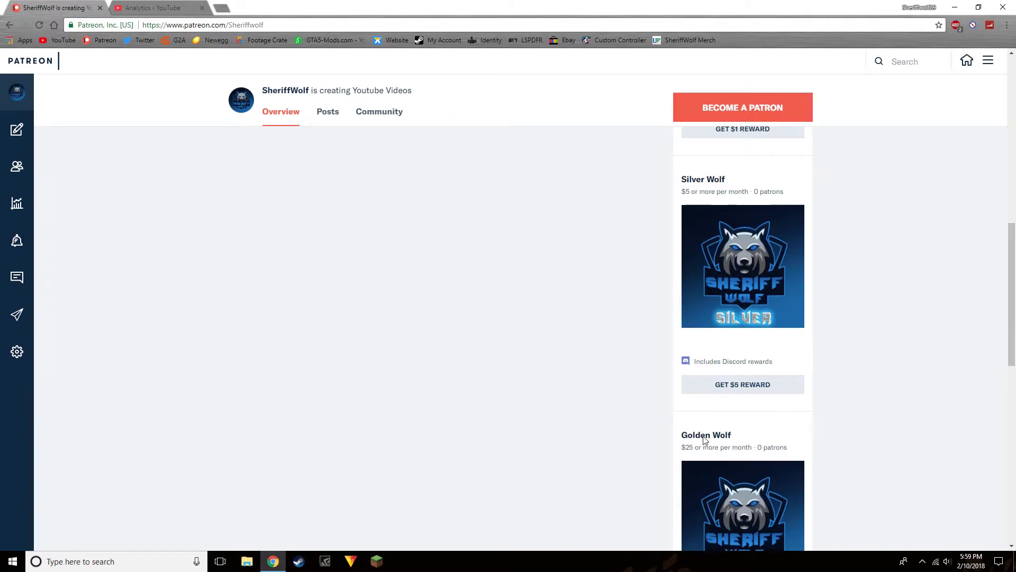
pyautogui.scroll(-3, 689, 326)
pyautogui.scroll(-2, 739, 493)
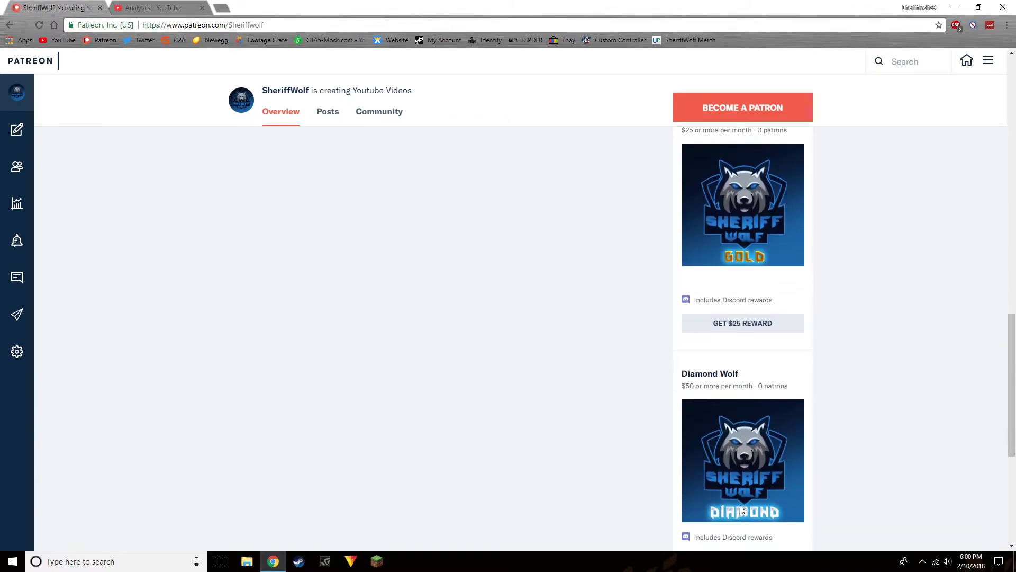
pyautogui.scroll(-1, 683, 445)
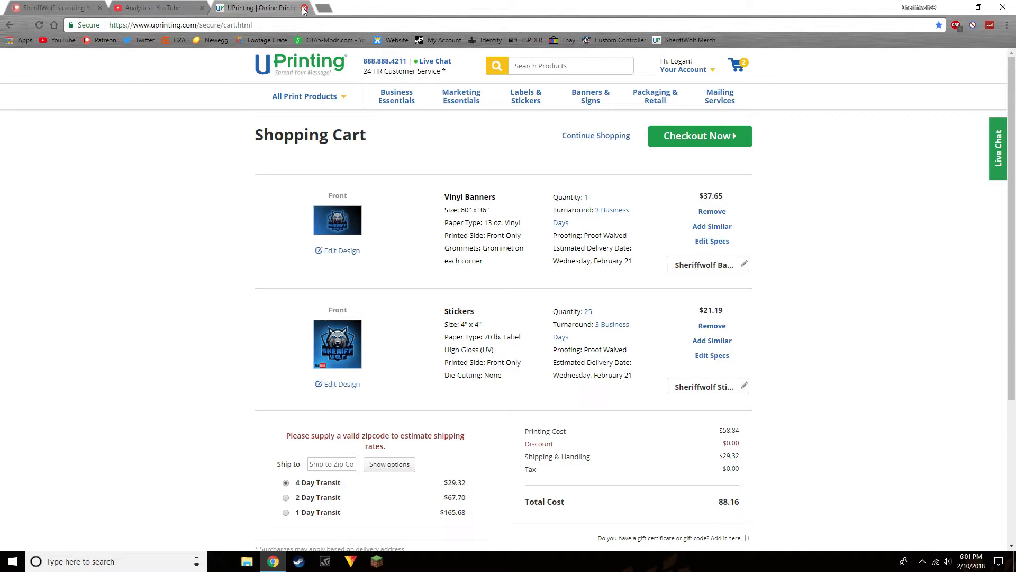
pyautogui.click(303, 10)
pyautogui.moveTo(512, 334)
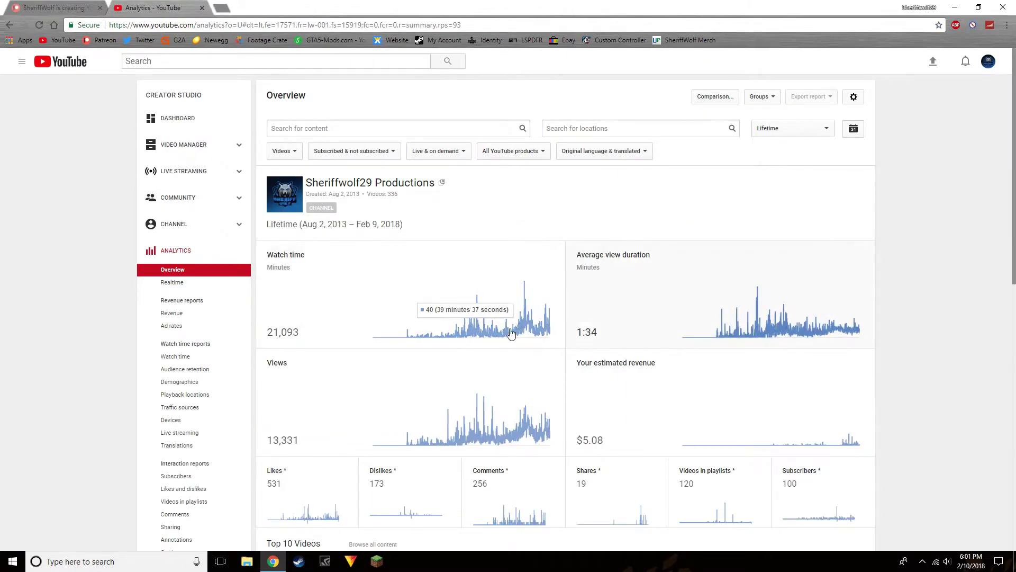
pyautogui.scroll(-2, 511, 333)
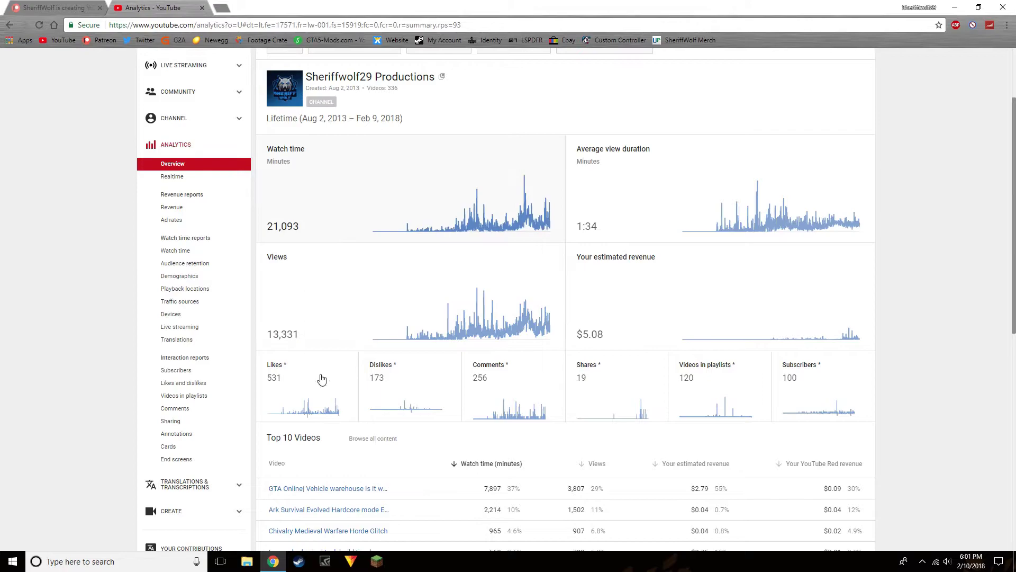
pyautogui.scroll(-3, 554, 445)
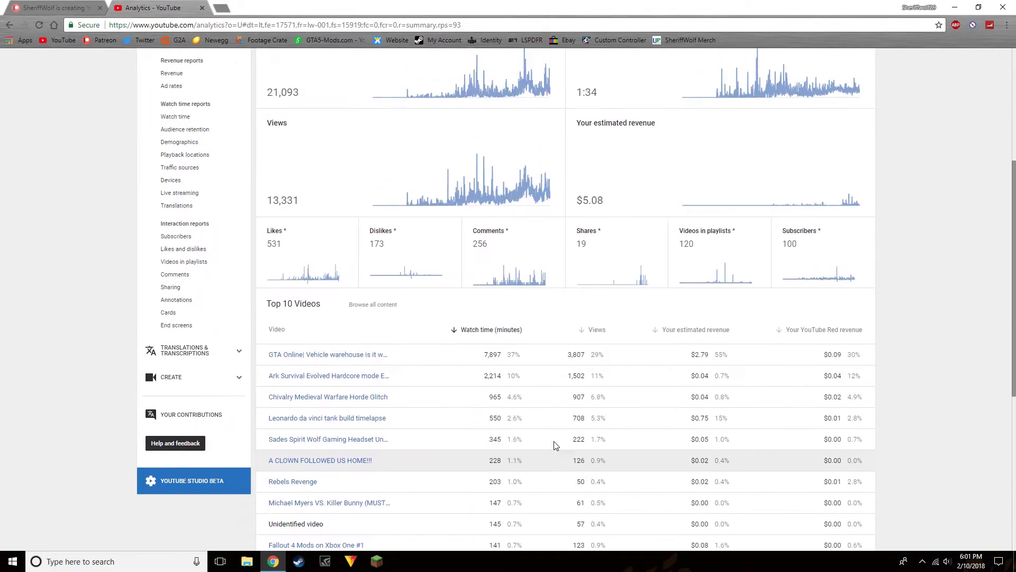
pyautogui.scroll(5, 554, 444)
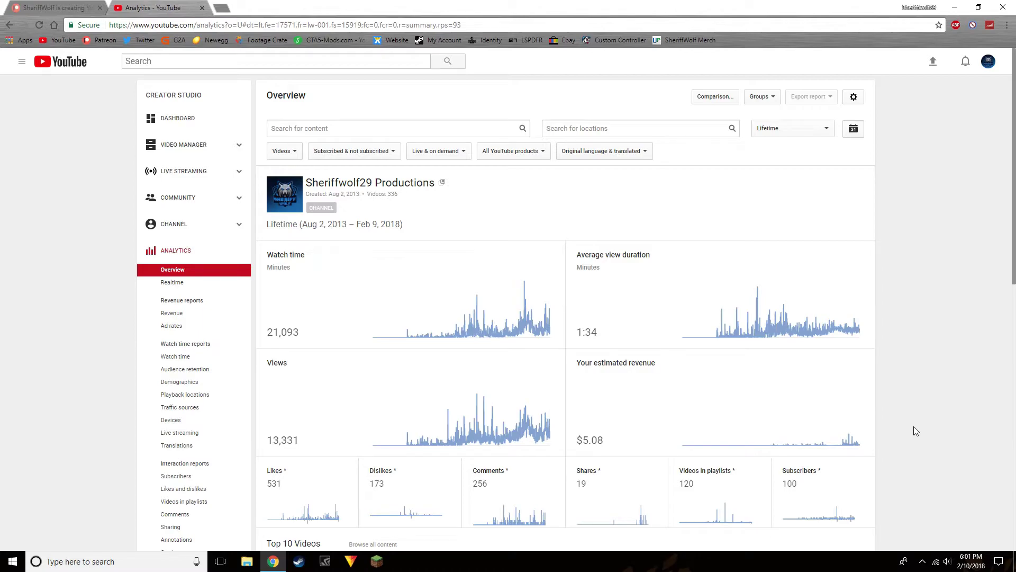
# - Load the Ad rates report showing $8.66 lifetime ad revenue and $7.01 CPM
pyautogui.click(176, 328)
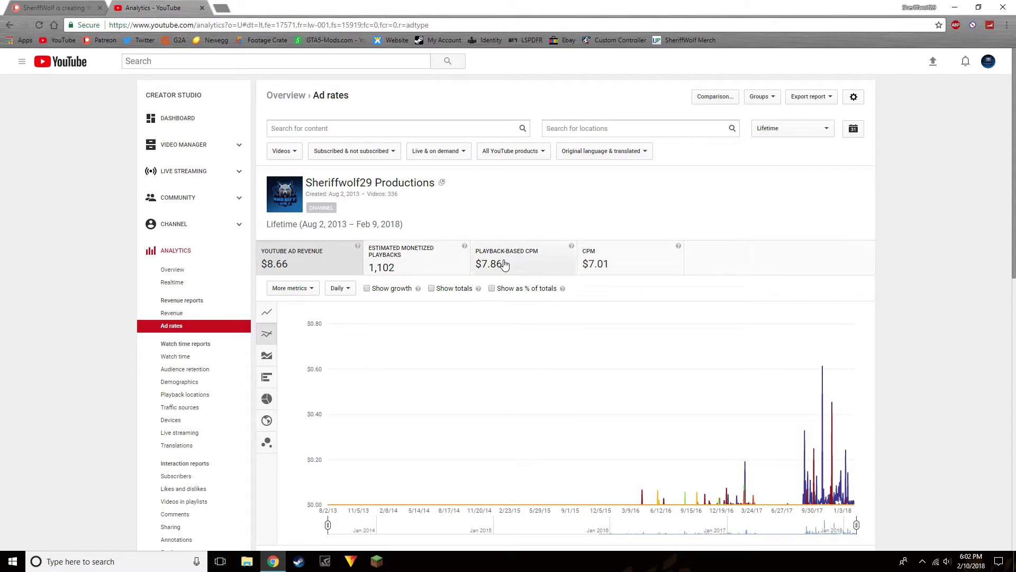
pyautogui.scroll(-1, 382, 224)
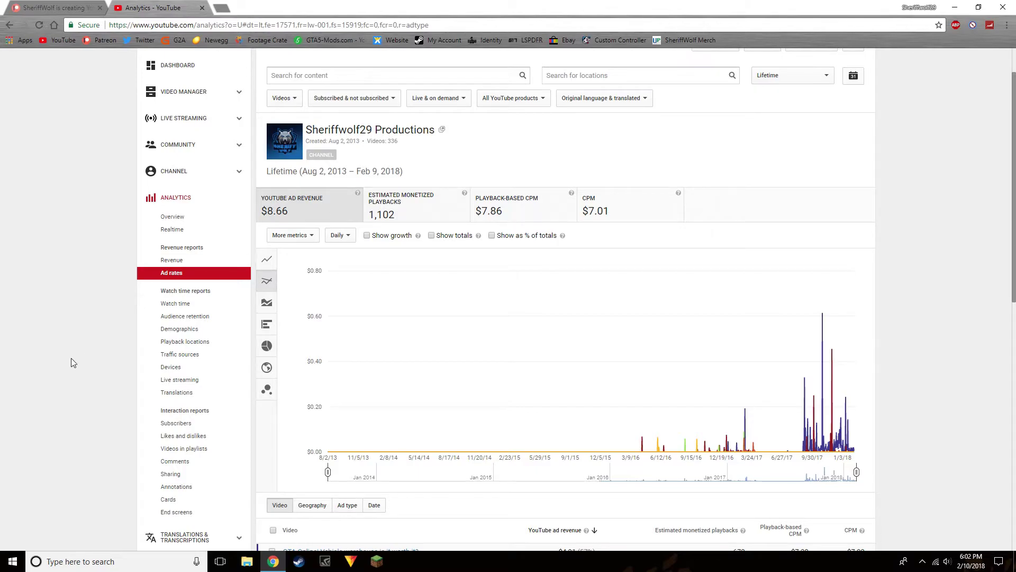
pyautogui.scroll(-1, 39, 375)
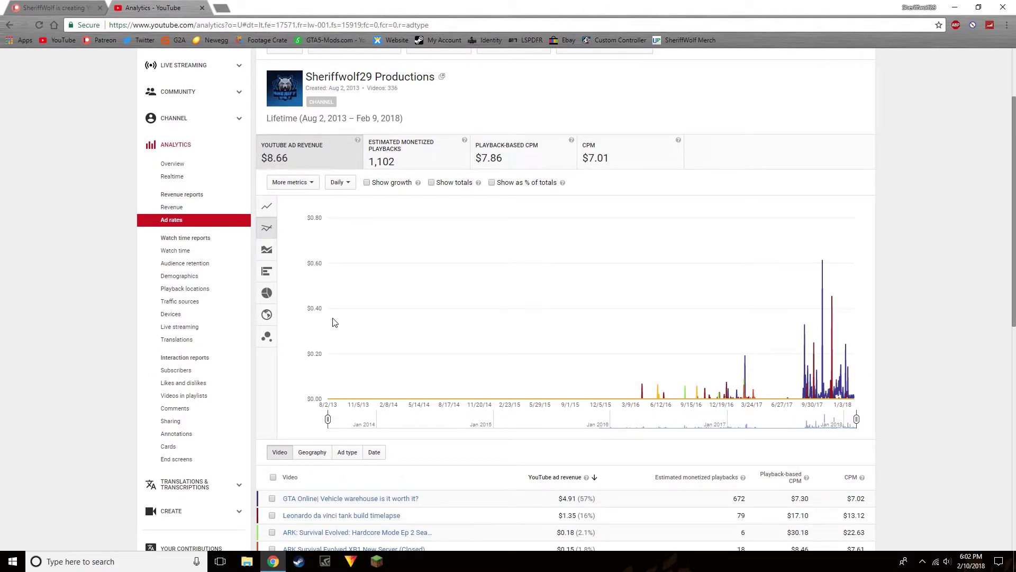
pyautogui.scroll(1, 498, 381)
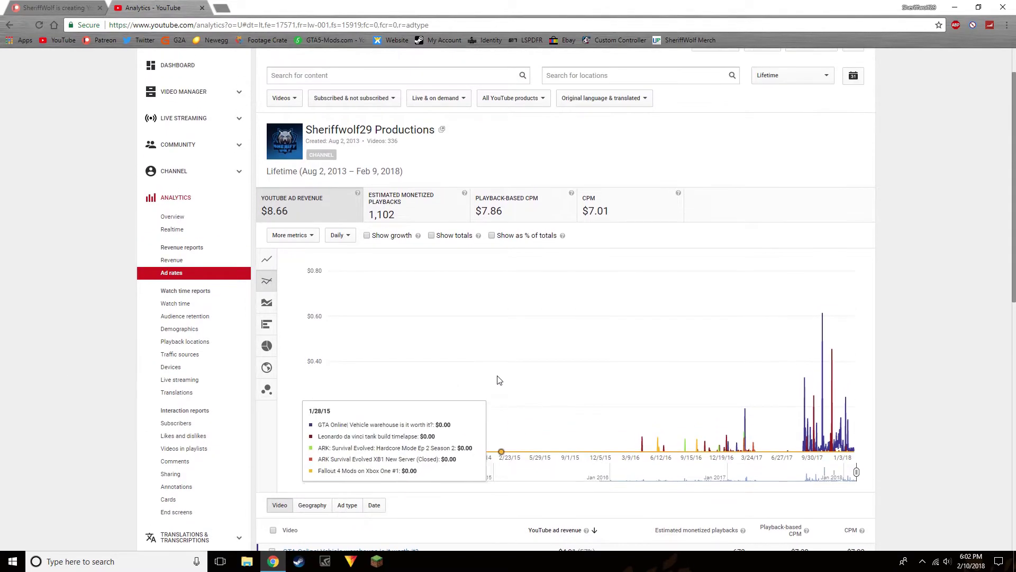
pyautogui.click(358, 193)
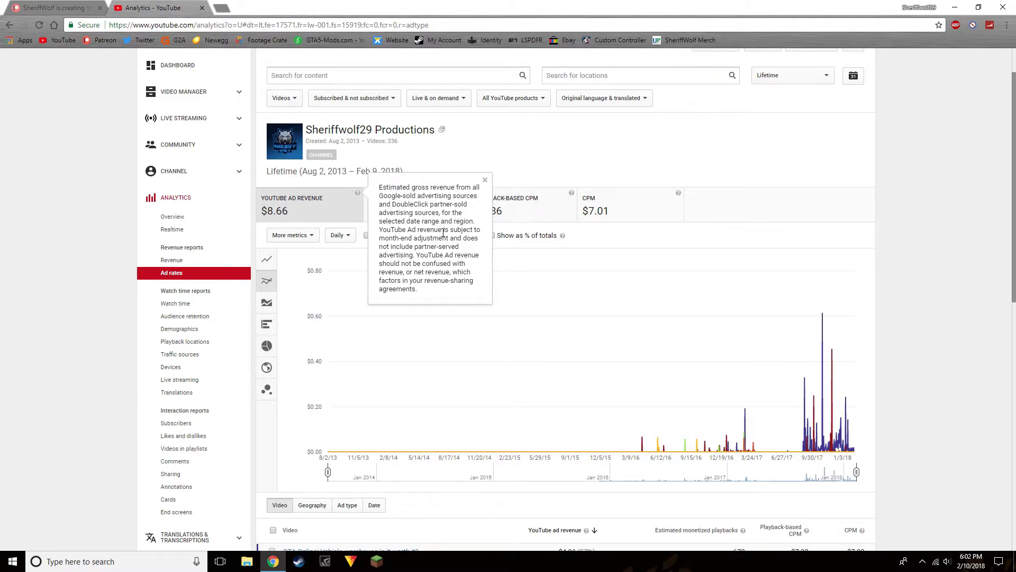
pyautogui.click(483, 183)
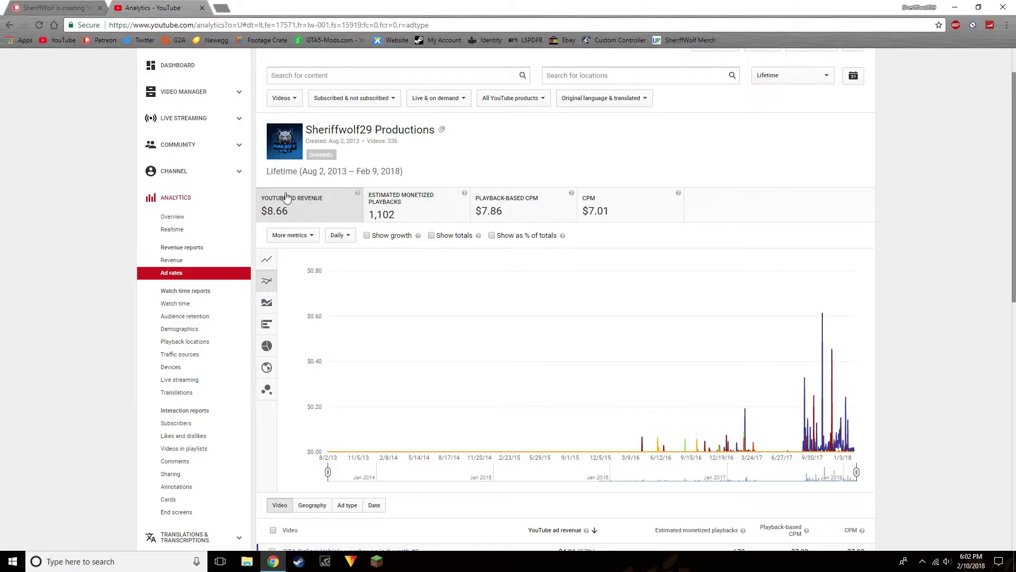
pyautogui.click(174, 217)
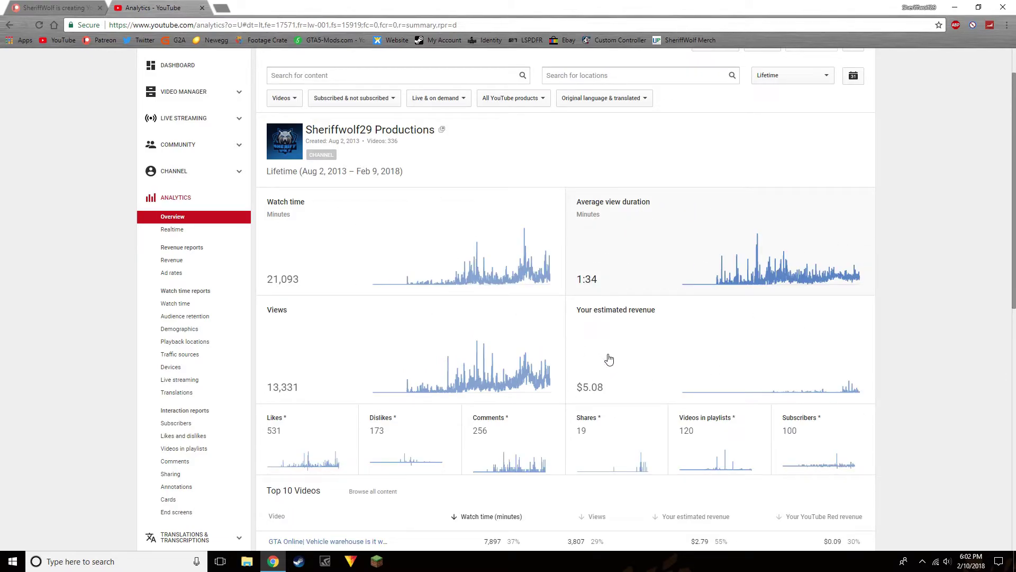
pyautogui.scroll(-3, 607, 354)
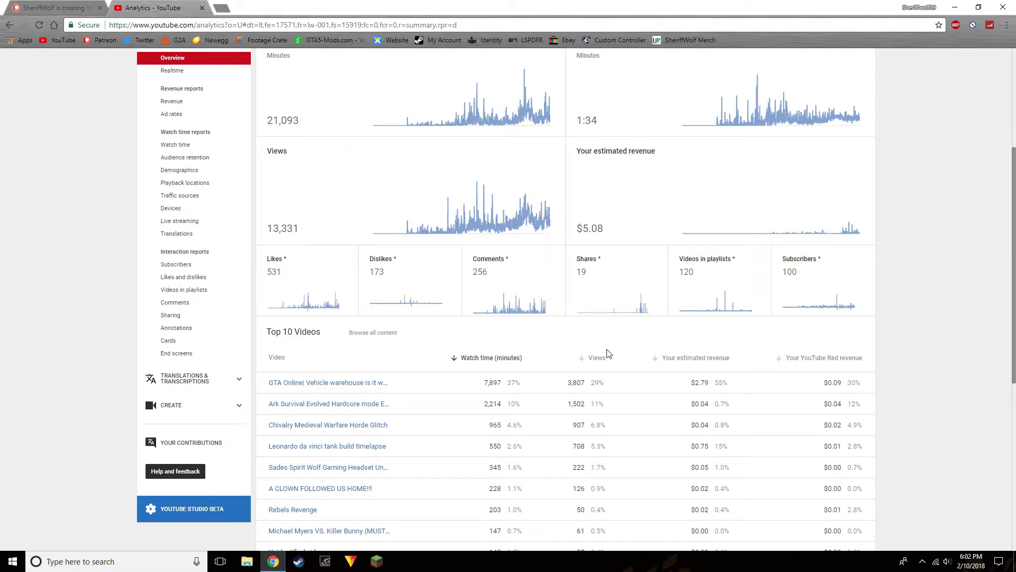
pyautogui.scroll(3, 606, 352)
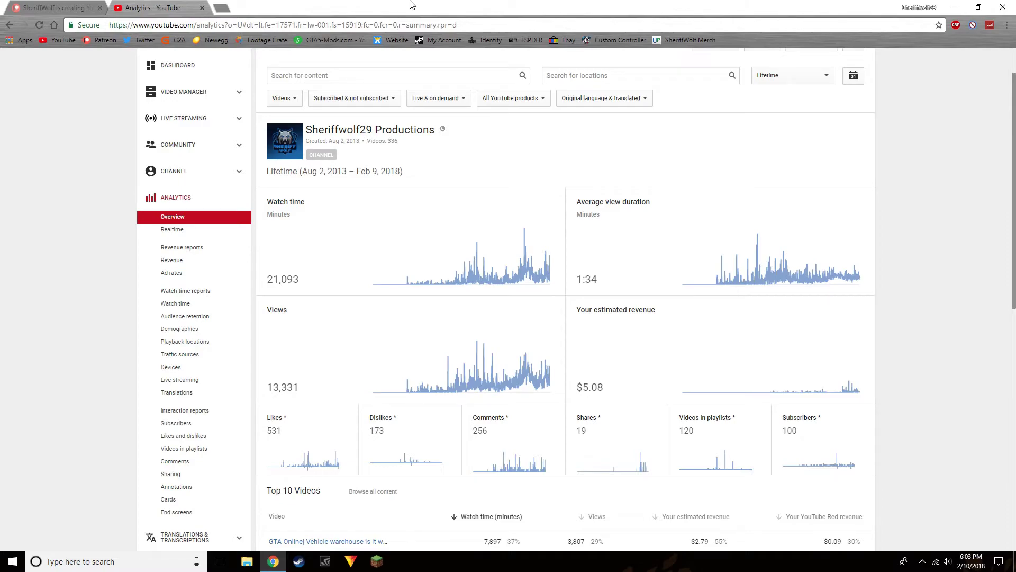
pyautogui.hotkey('ctrl', 'shift', 'Tab')
pyautogui.click(276, 367)
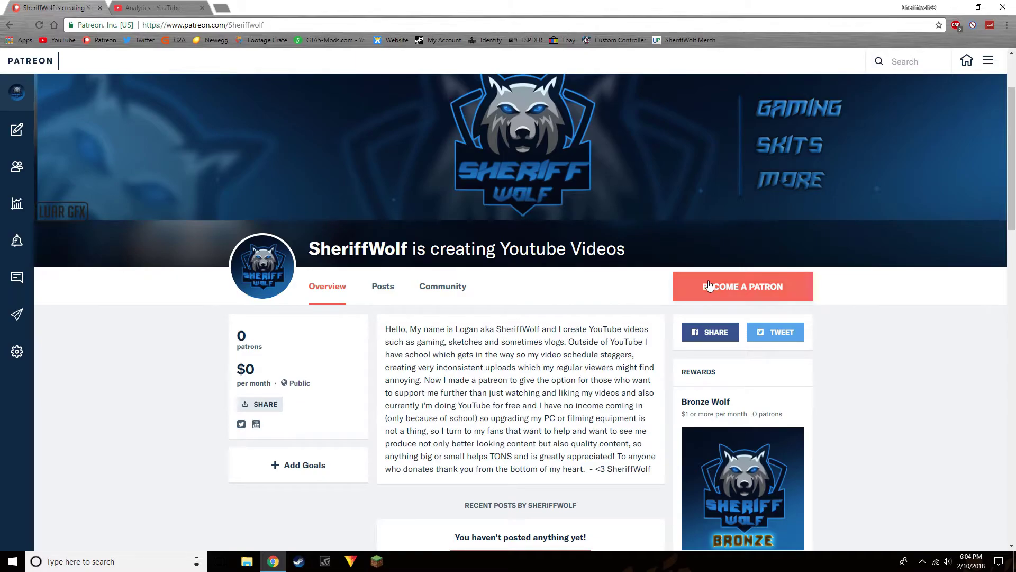
pyautogui.scroll(-3, 306, 255)
pyautogui.scroll(3, 642, 286)
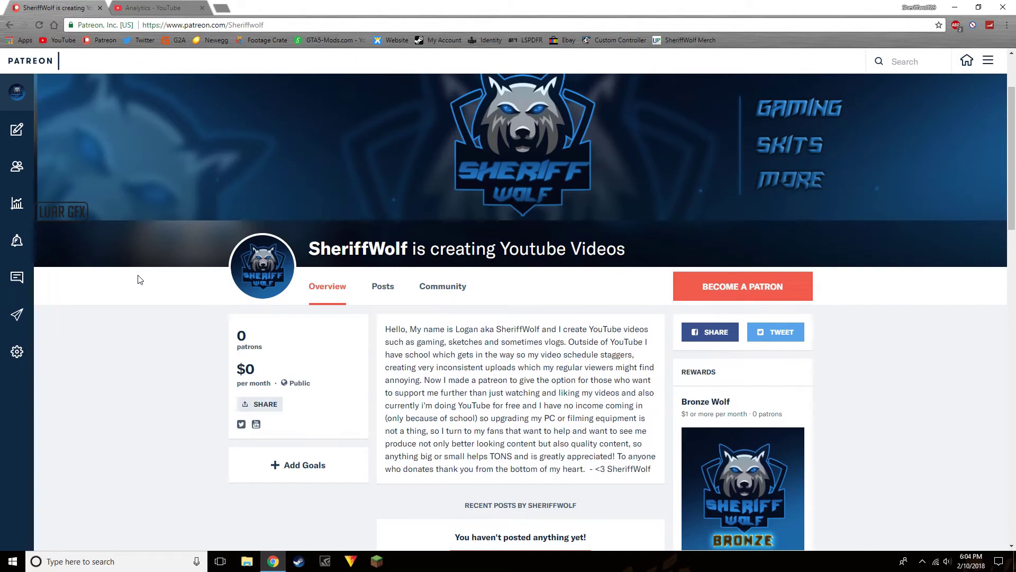
pyautogui.rightClick(139, 186)
pyautogui.click(160, 7)
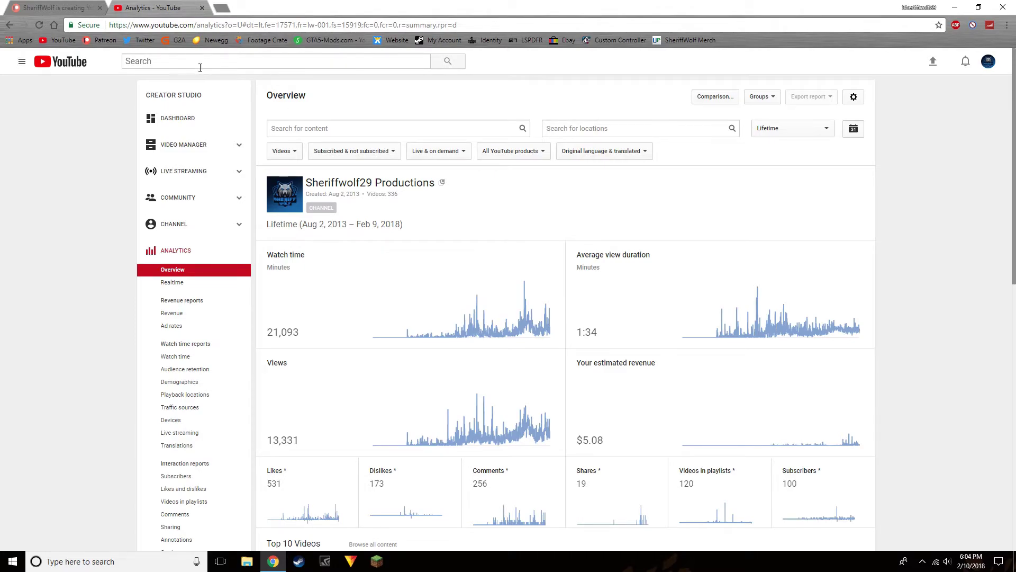
pyautogui.click(172, 269)
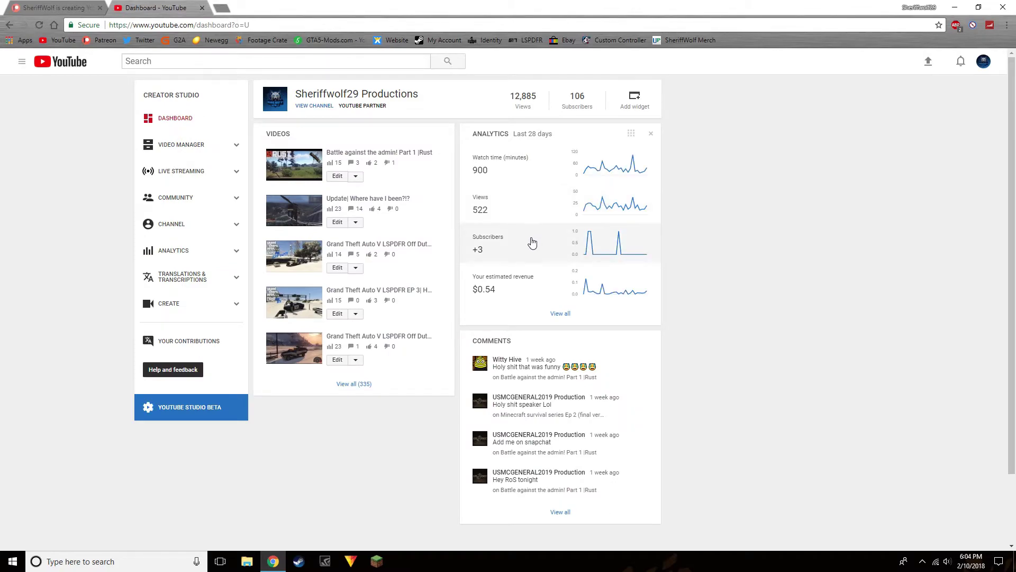
# - Highlight the Dashboard's last-28-days analytics figures and recent videos to review them
pyautogui.moveTo(500, 288); pyautogui.dragTo(787, 299)
pyautogui.click(642, 282)
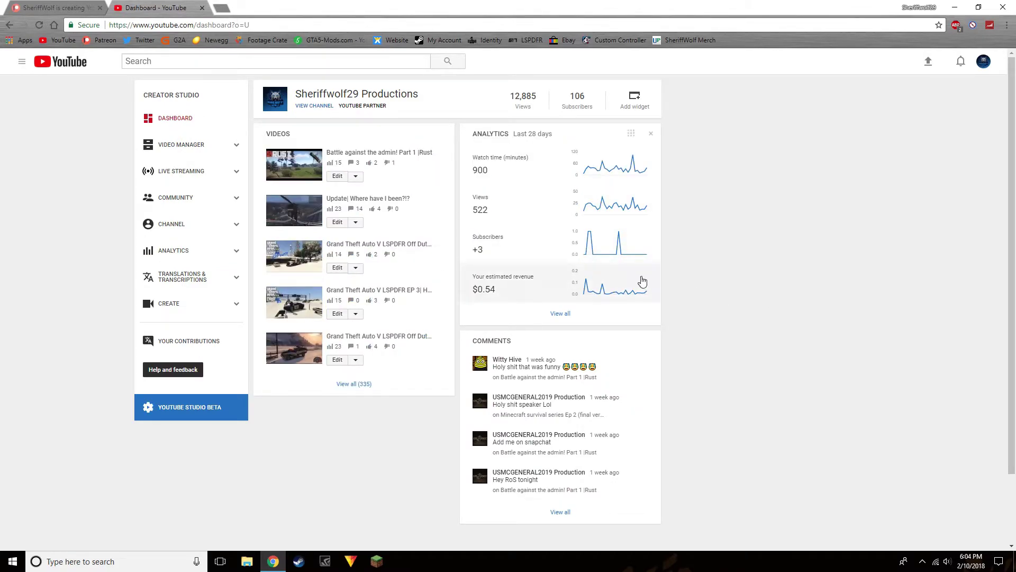
pyautogui.moveTo(497, 252); pyautogui.dragTo(697, 243)
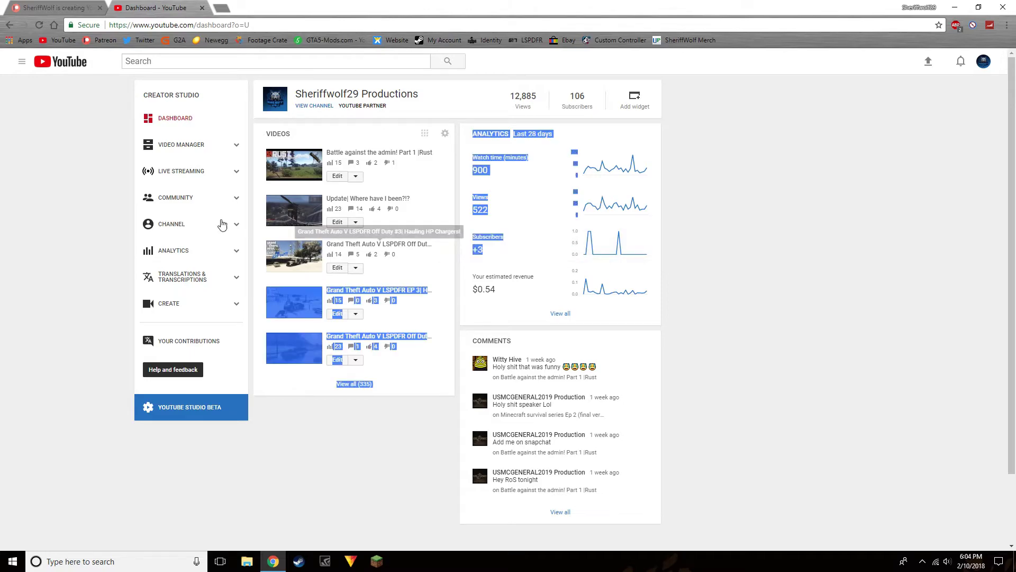
pyautogui.click(697, 244)
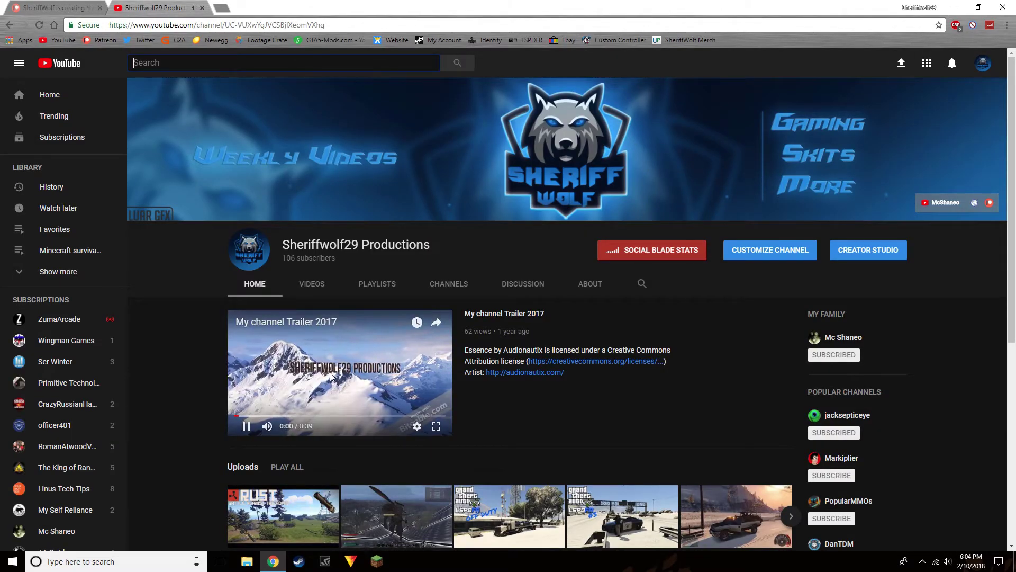
# - Pause and mute the trailer, go to Trending, then close YouTube to return to Patreon
pyautogui.click(247, 425)
pyautogui.moveTo(291, 432); pyautogui.dragTo(230, 427)
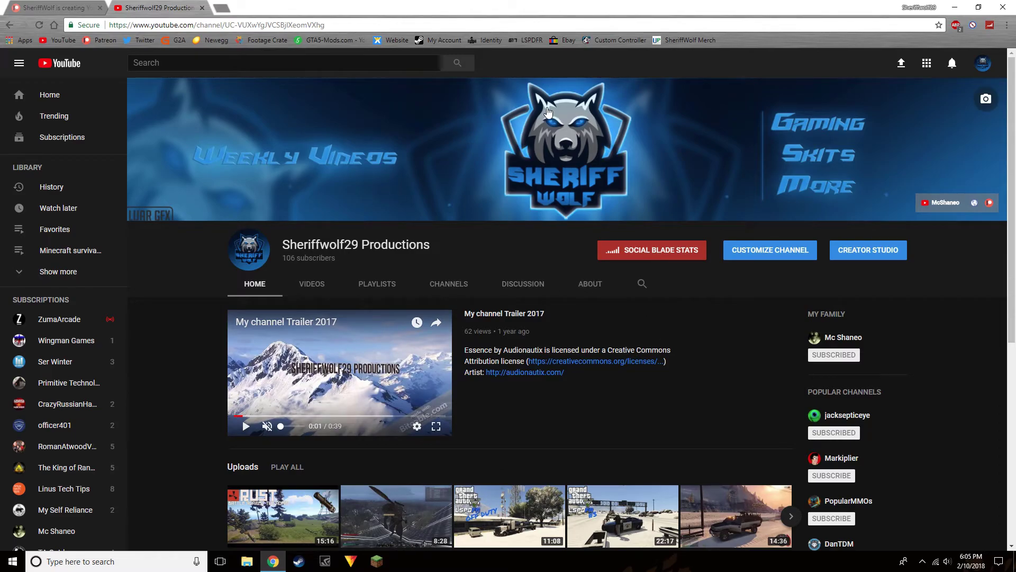
pyautogui.moveTo(449, 216)
pyautogui.click(54, 116)
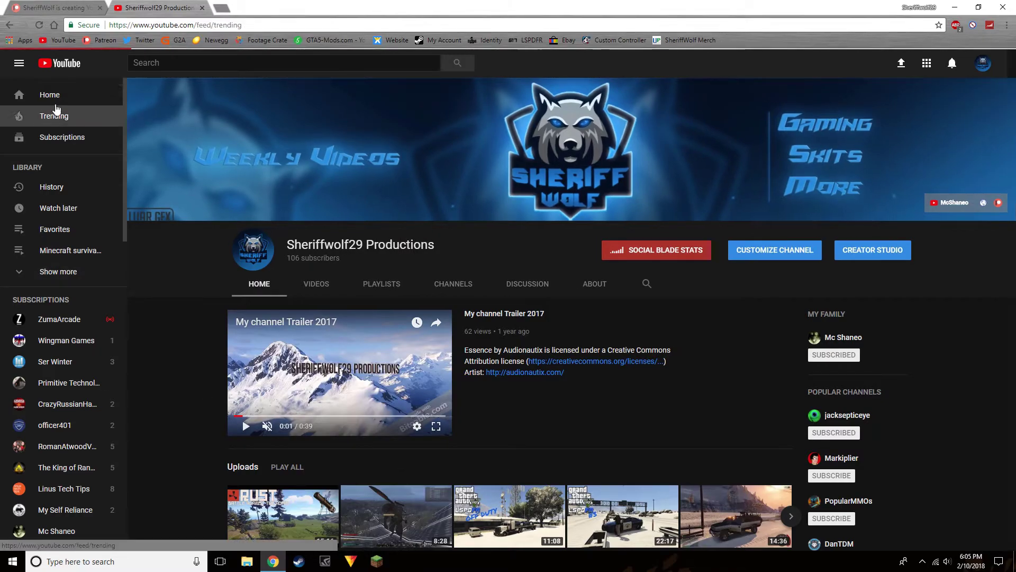
pyautogui.click(202, 7)
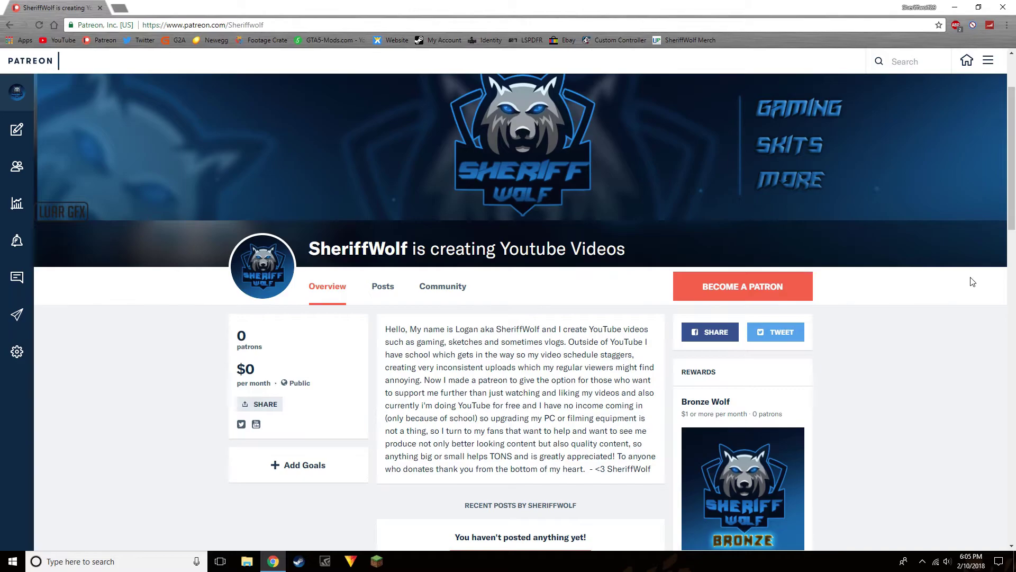
pyautogui.scroll(-4, 454, 356)
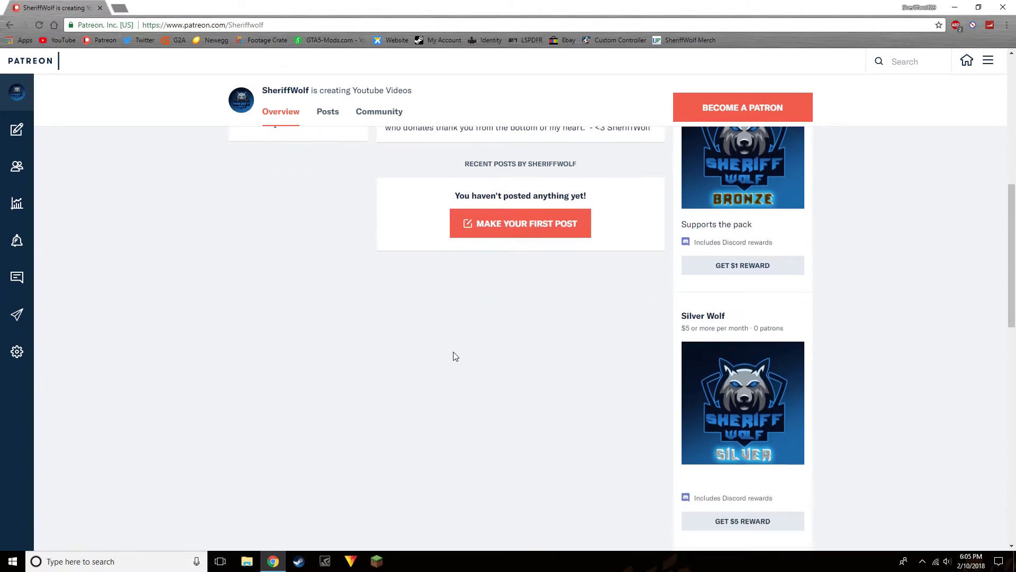
pyautogui.scroll(-3, 454, 355)
pyautogui.scroll(-3, 454, 356)
pyautogui.scroll(-1, 453, 355)
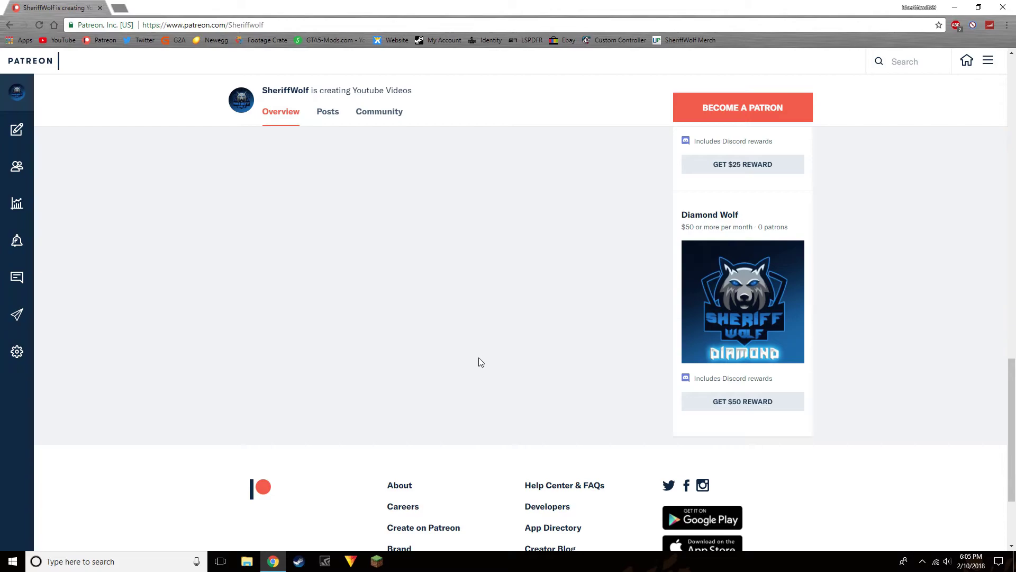
pyautogui.scroll(2, 478, 362)
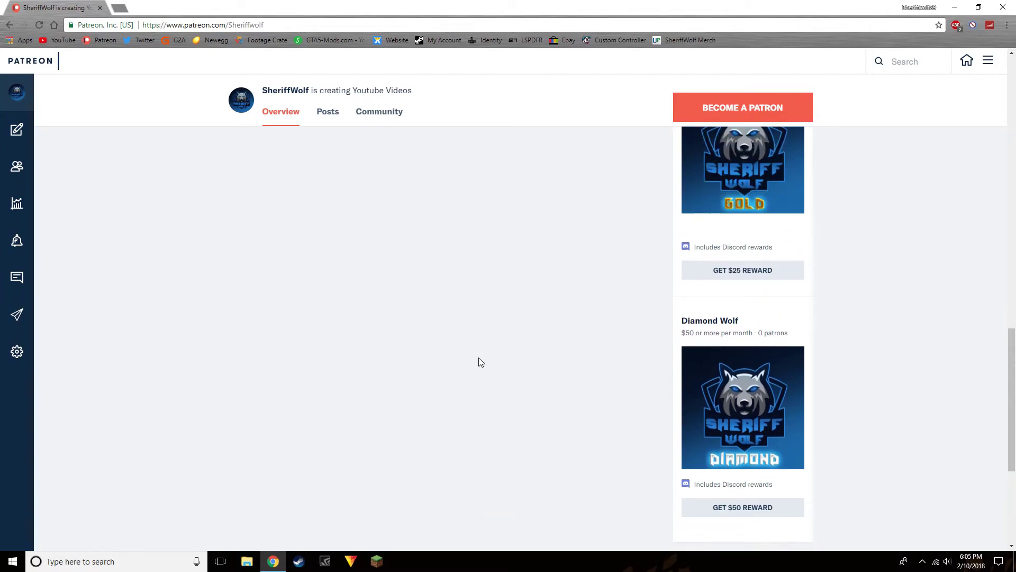
pyautogui.scroll(3, 479, 362)
pyautogui.scroll(4, 480, 363)
pyautogui.scroll(2, 479, 362)
pyautogui.scroll(2, 478, 362)
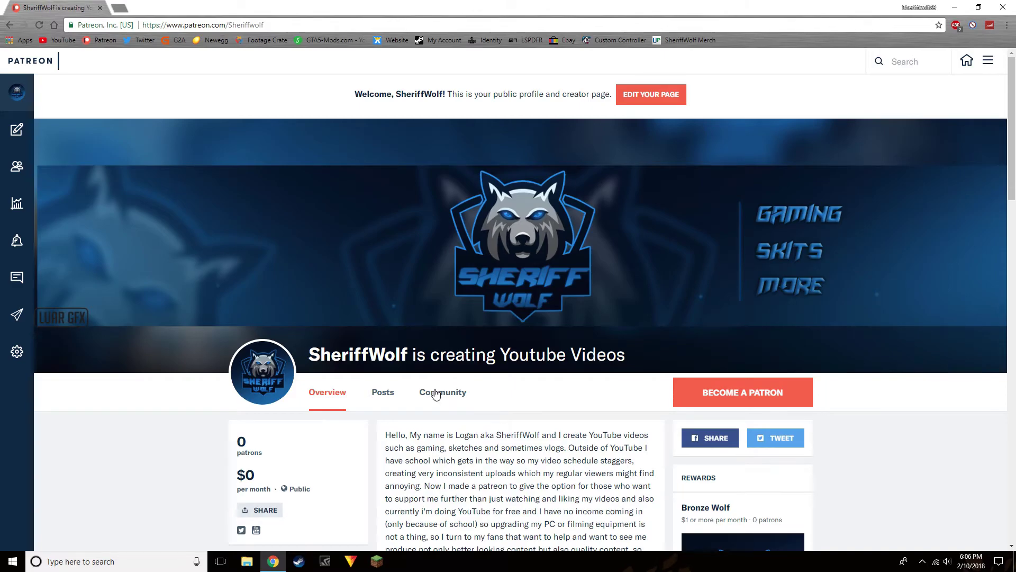
pyautogui.scroll(-2, 435, 394)
pyautogui.scroll(-2, 436, 394)
pyautogui.scroll(1, 435, 393)
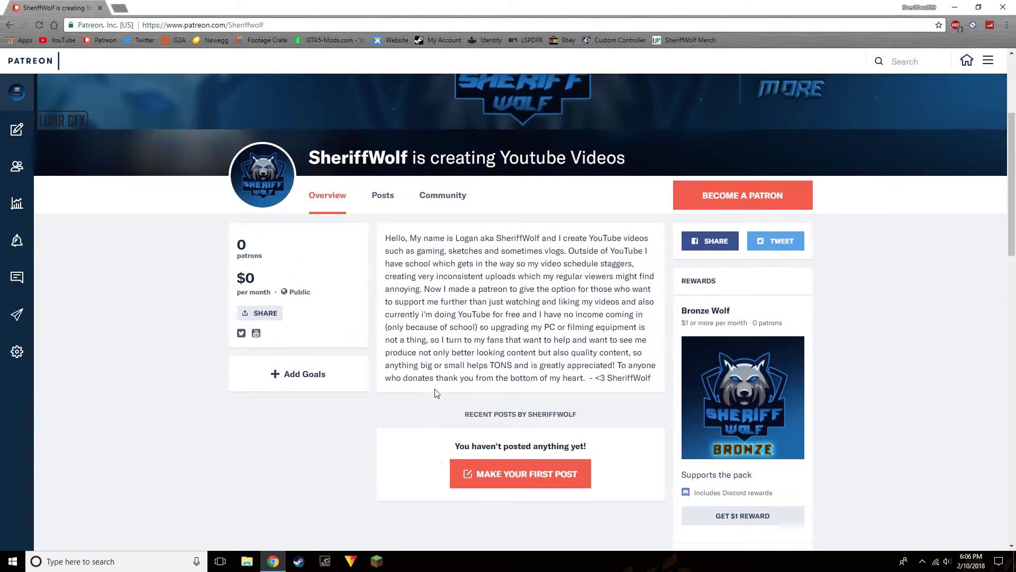
pyautogui.scroll(2, 435, 393)
pyautogui.scroll(-2, 435, 392)
pyautogui.scroll(-1, 435, 393)
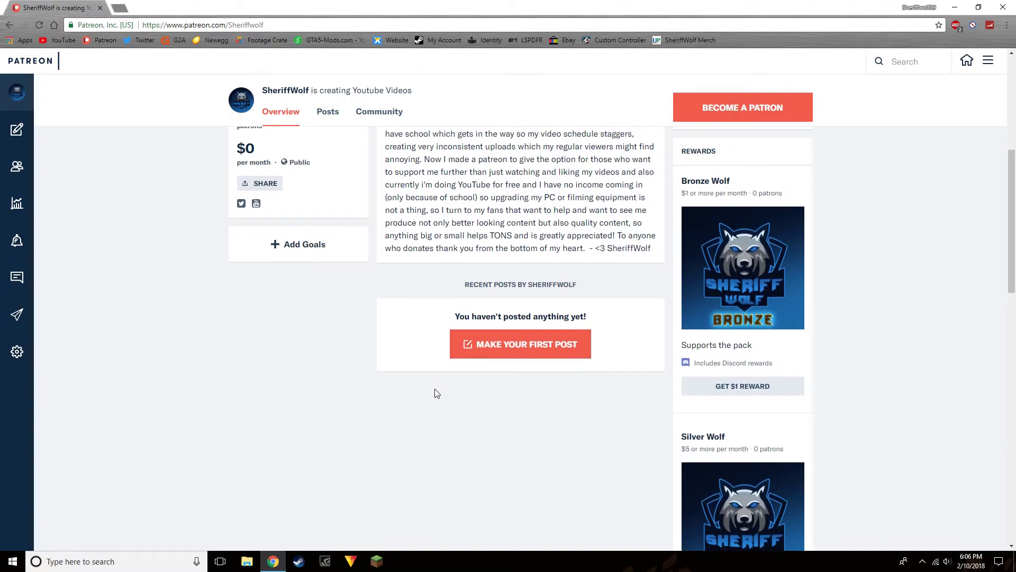
pyautogui.scroll(2, 434, 393)
pyautogui.scroll(1, 434, 393)
pyautogui.scroll(-2, 435, 393)
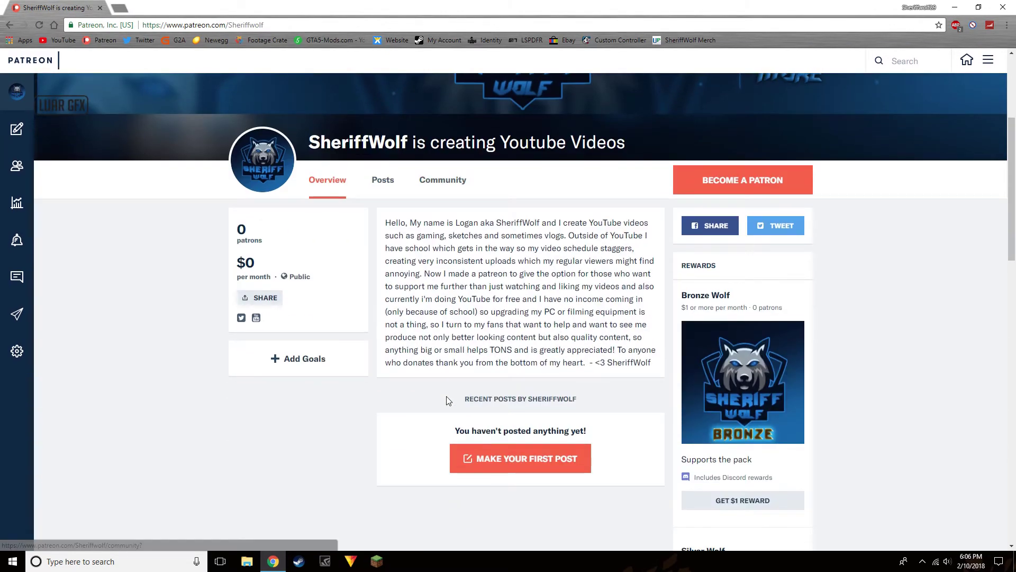
pyautogui.scroll(-1, 446, 399)
pyautogui.scroll(-2, 446, 402)
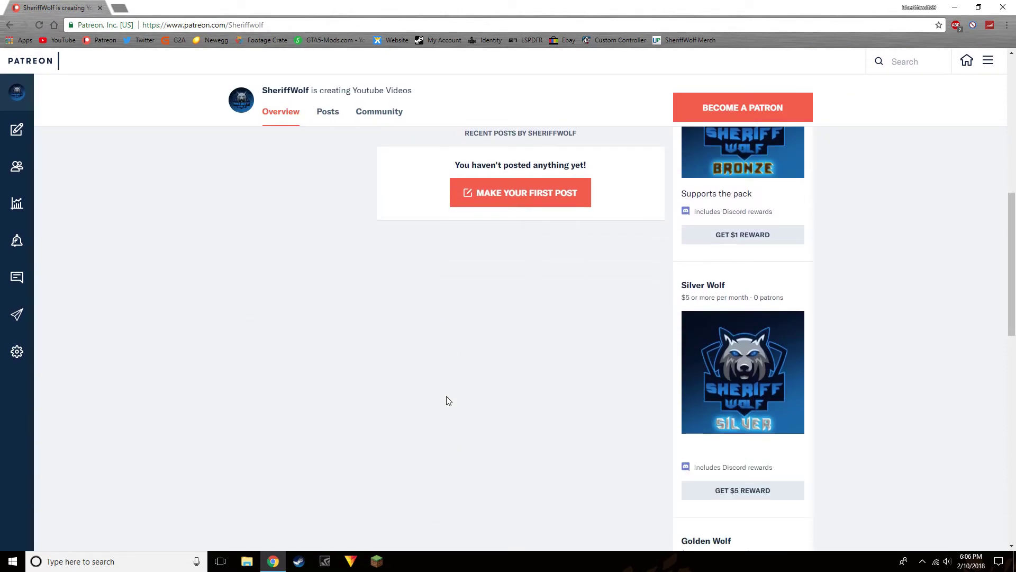
pyautogui.scroll(2, 447, 401)
pyautogui.scroll(3, 446, 401)
pyautogui.scroll(-1, 447, 401)
pyautogui.scroll(-1, 446, 401)
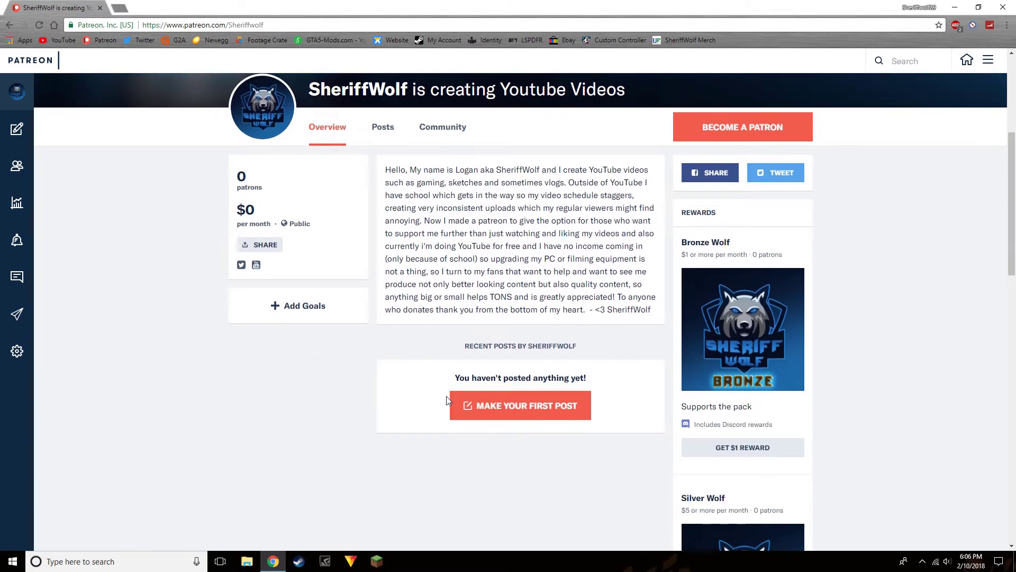
pyautogui.scroll(-1, 446, 401)
pyautogui.scroll(-5, 447, 401)
pyautogui.scroll(-2, 445, 401)
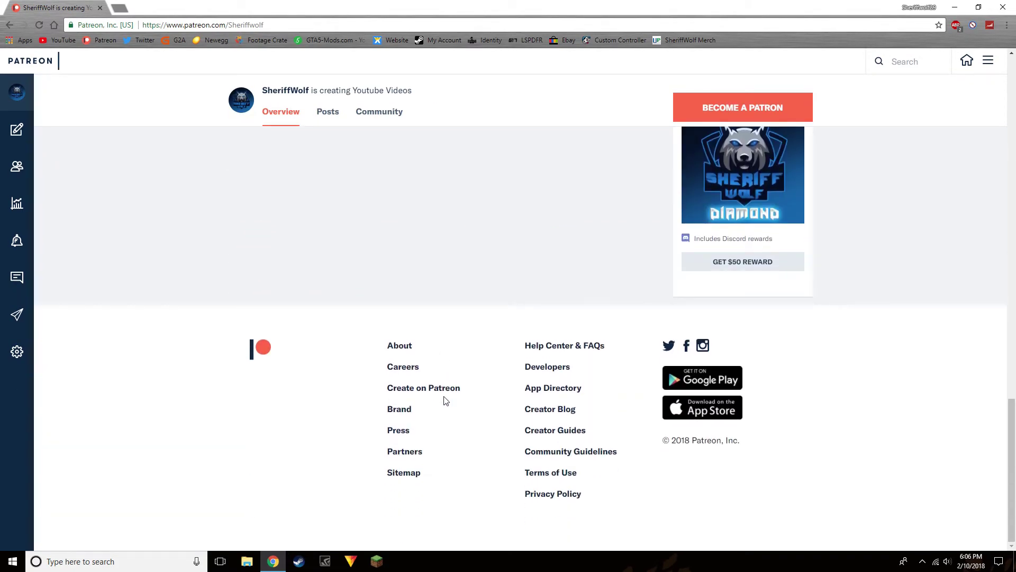
pyautogui.scroll(5, 445, 401)
pyautogui.scroll(1, 444, 400)
pyautogui.scroll(1, 444, 401)
pyautogui.scroll(-1, 444, 402)
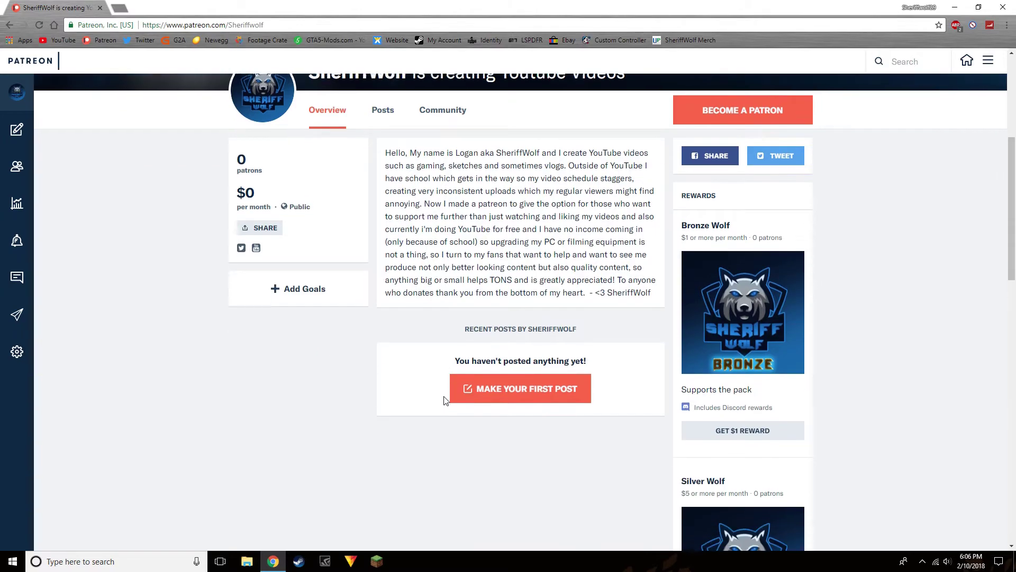
pyautogui.scroll(-1, 444, 401)
pyautogui.scroll(2, 440, 404)
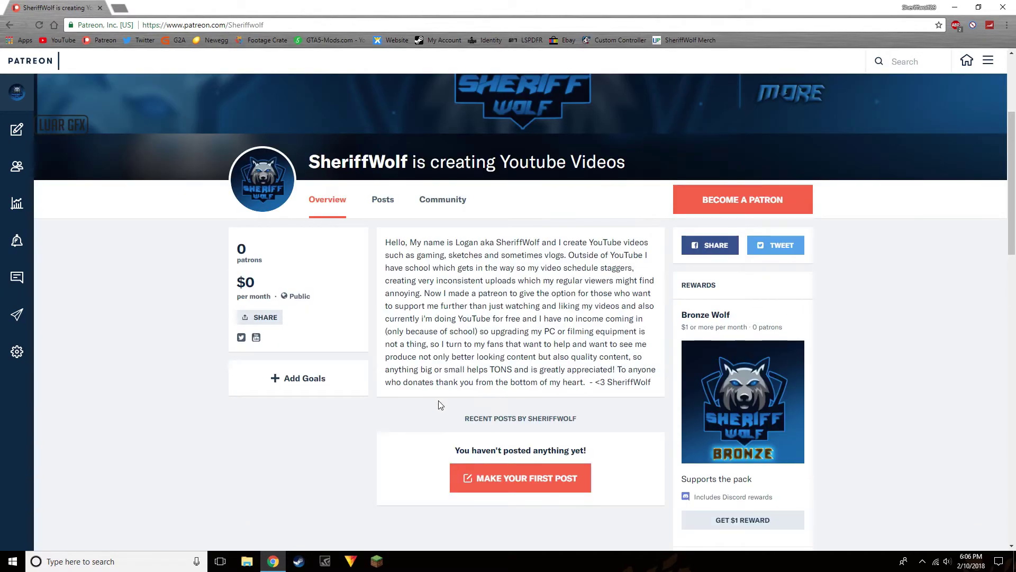
pyautogui.scroll(-2, 441, 405)
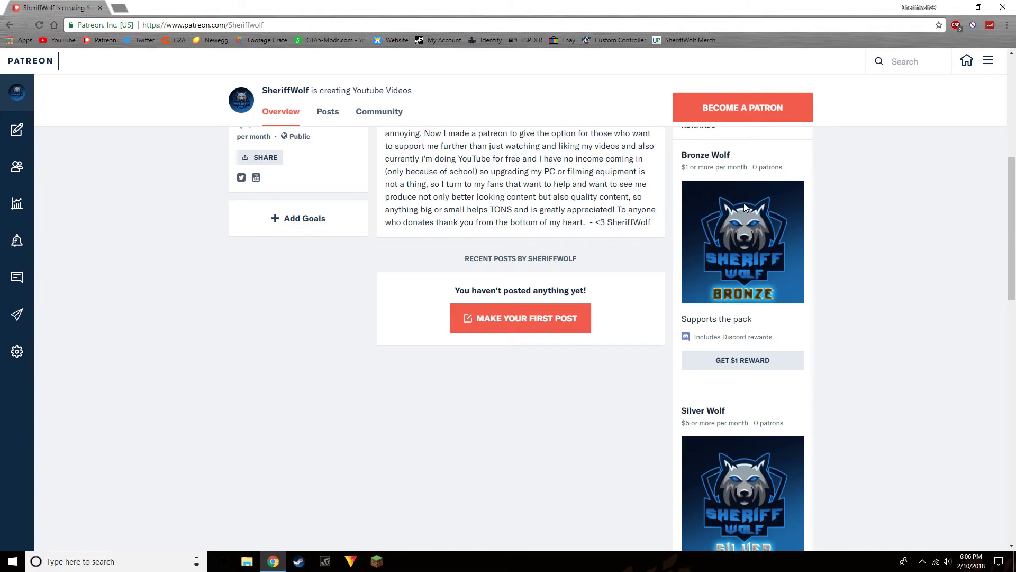
pyautogui.scroll(-1, 749, 247)
pyautogui.scroll(-1, 751, 255)
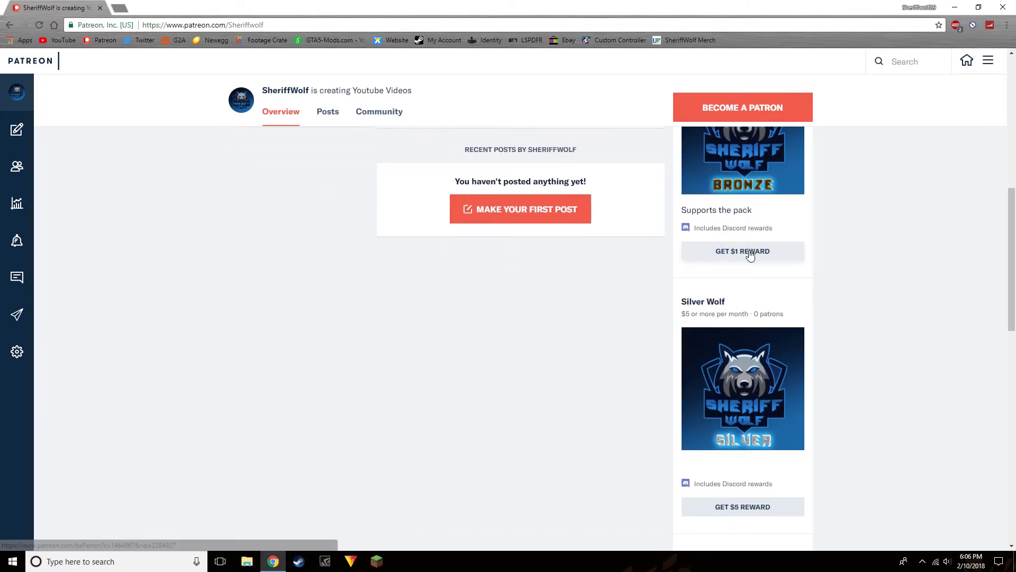
pyautogui.scroll(-1, 750, 254)
pyautogui.scroll(-1, 751, 254)
pyautogui.scroll(-1, 750, 255)
pyautogui.scroll(-1, 749, 248)
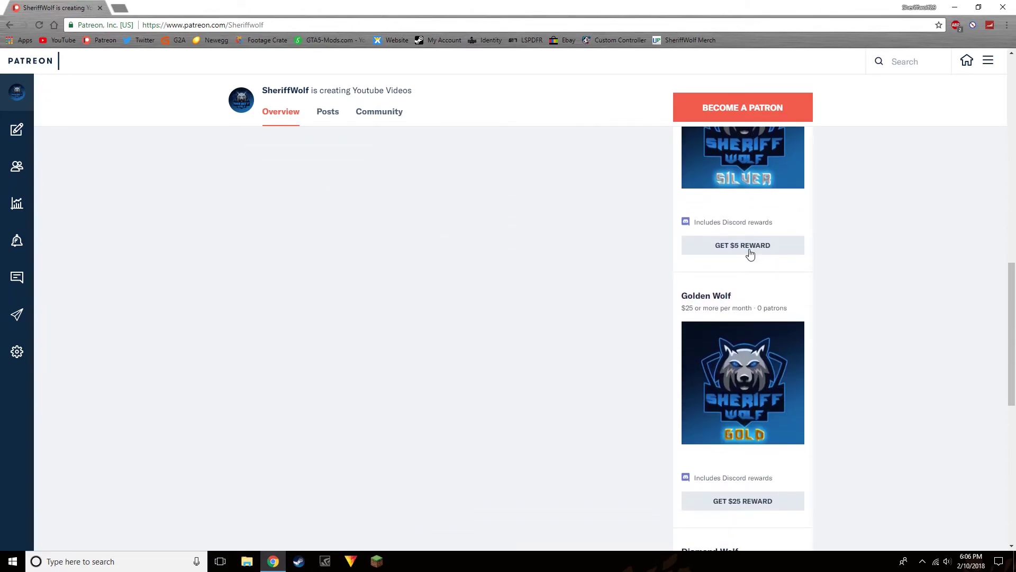
pyautogui.scroll(-1, 758, 251)
pyautogui.scroll(-1, 770, 253)
pyautogui.scroll(-2, 770, 252)
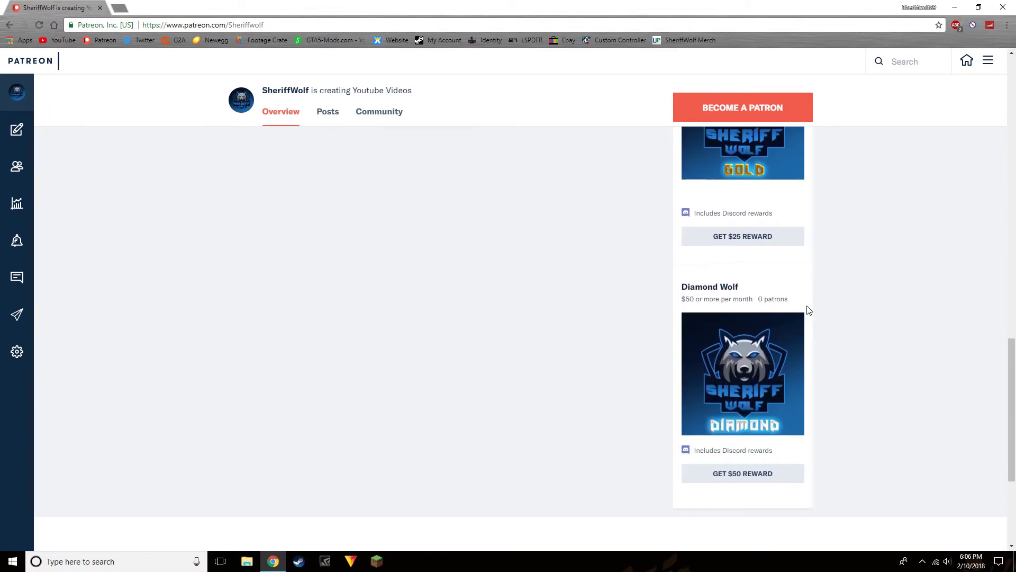
pyautogui.scroll(3, 739, 286)
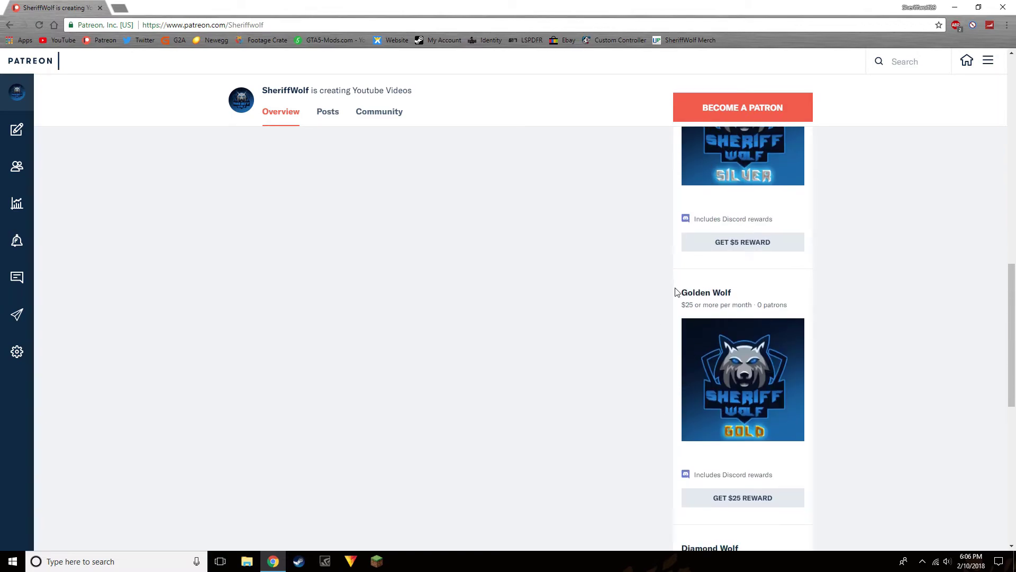
pyautogui.scroll(-1, 676, 288)
pyautogui.scroll(-3, 679, 278)
pyautogui.scroll(4, 675, 326)
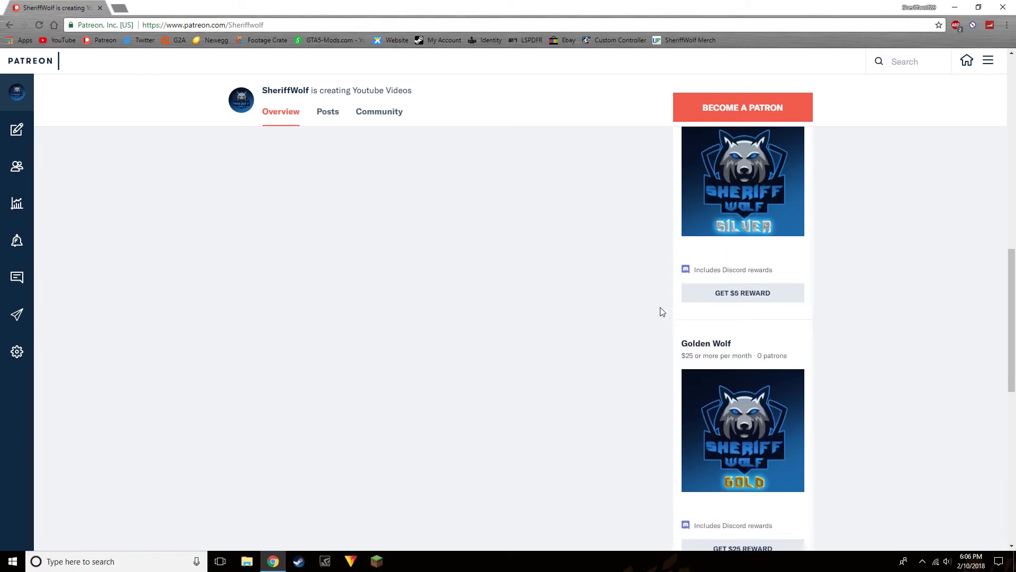
pyautogui.scroll(2, 556, 239)
pyautogui.scroll(1, 672, 371)
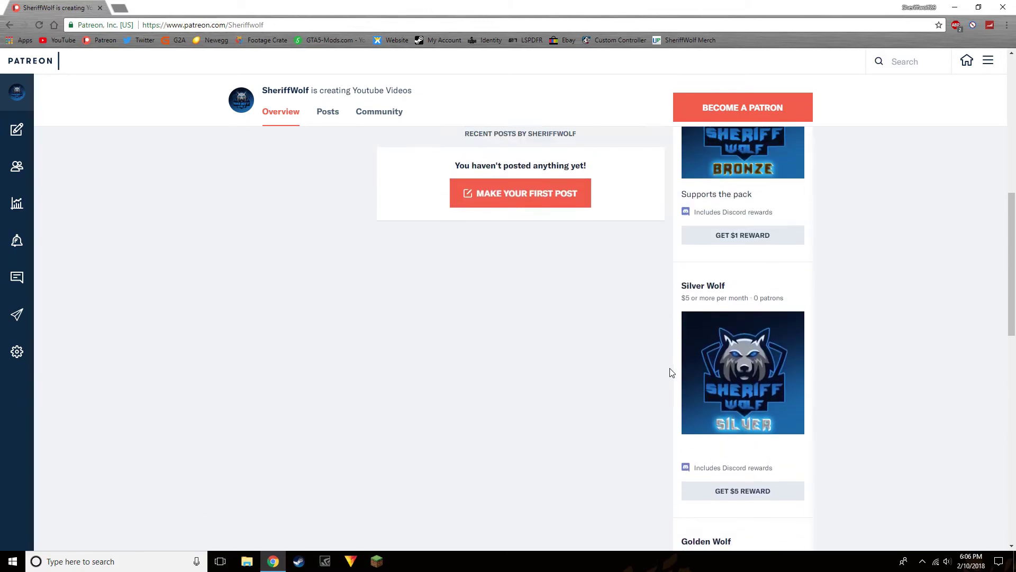
pyautogui.scroll(1, 699, 358)
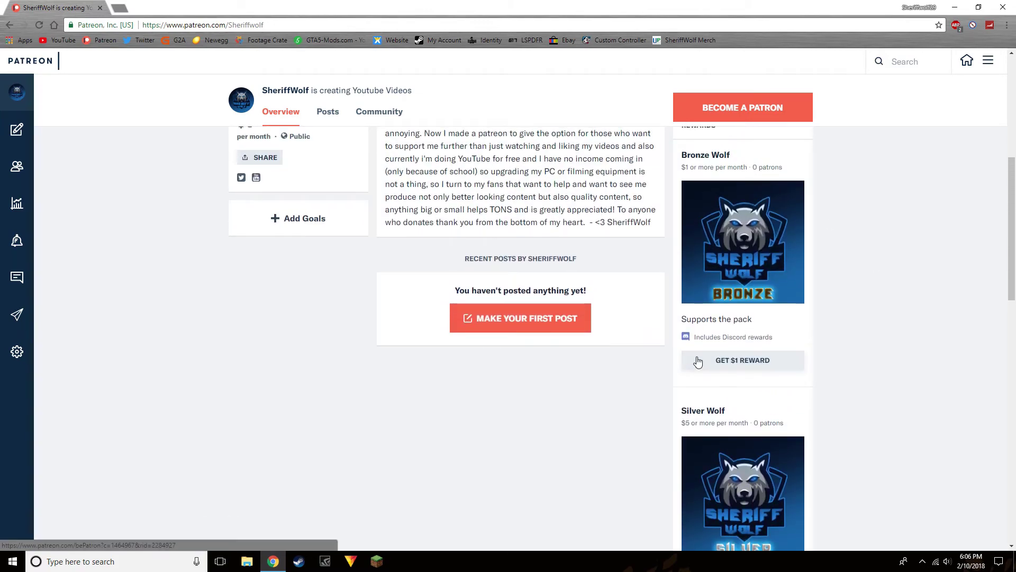
pyautogui.scroll(2, 418, 368)
pyautogui.scroll(1, 433, 334)
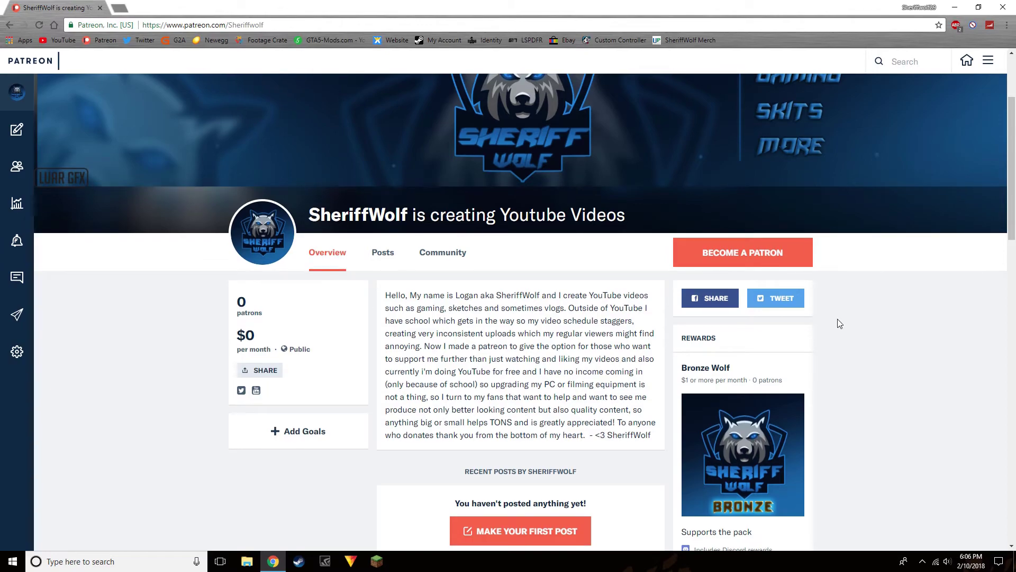
pyautogui.moveTo(261, 339)
pyautogui.mouseDown()
pyautogui.moveTo(152, 356)
pyautogui.moveTo(213, 348)
pyautogui.mouseUp()
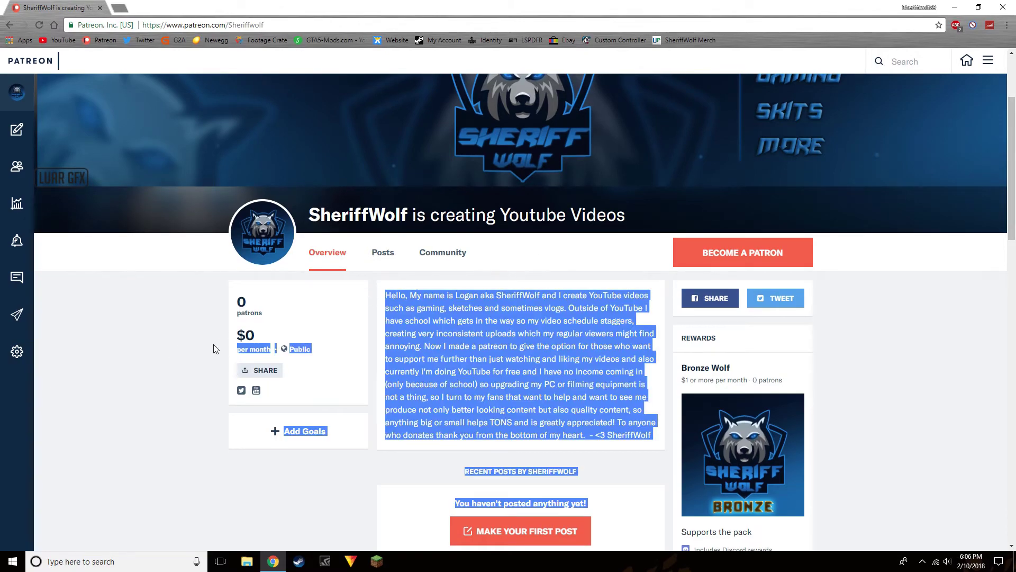
pyautogui.click(214, 367)
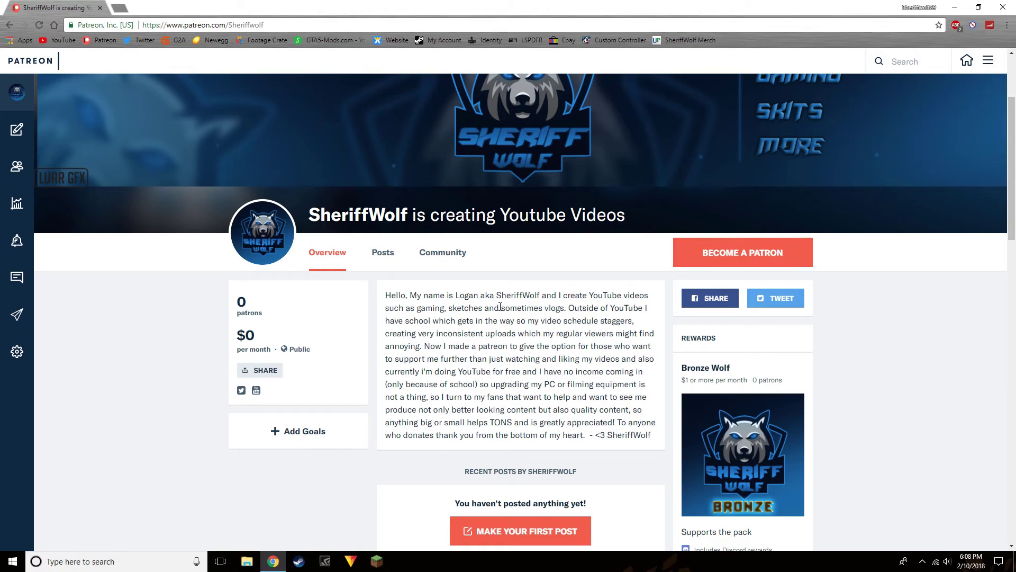
pyautogui.scroll(-2, 541, 334)
pyautogui.scroll(2, 576, 365)
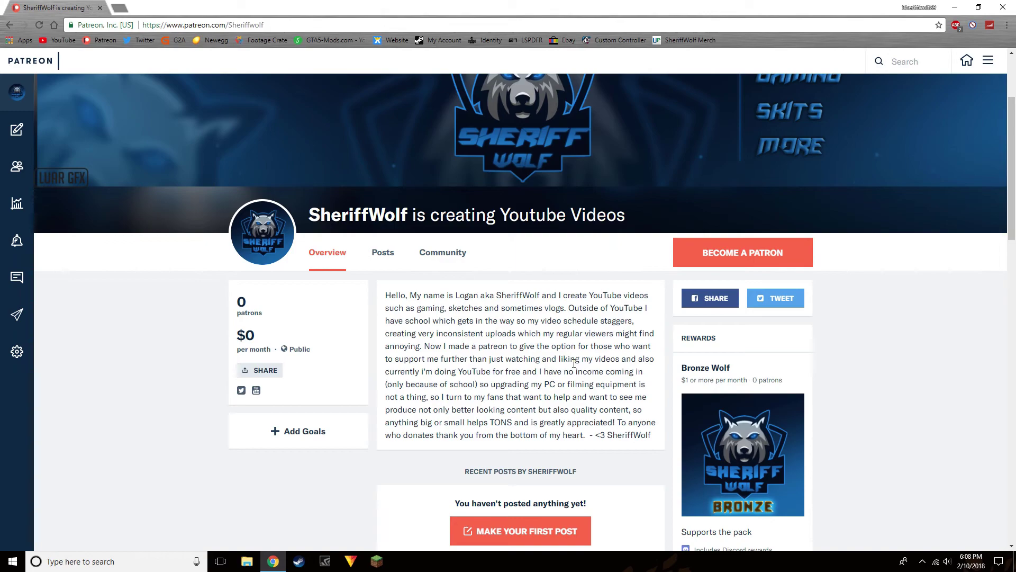